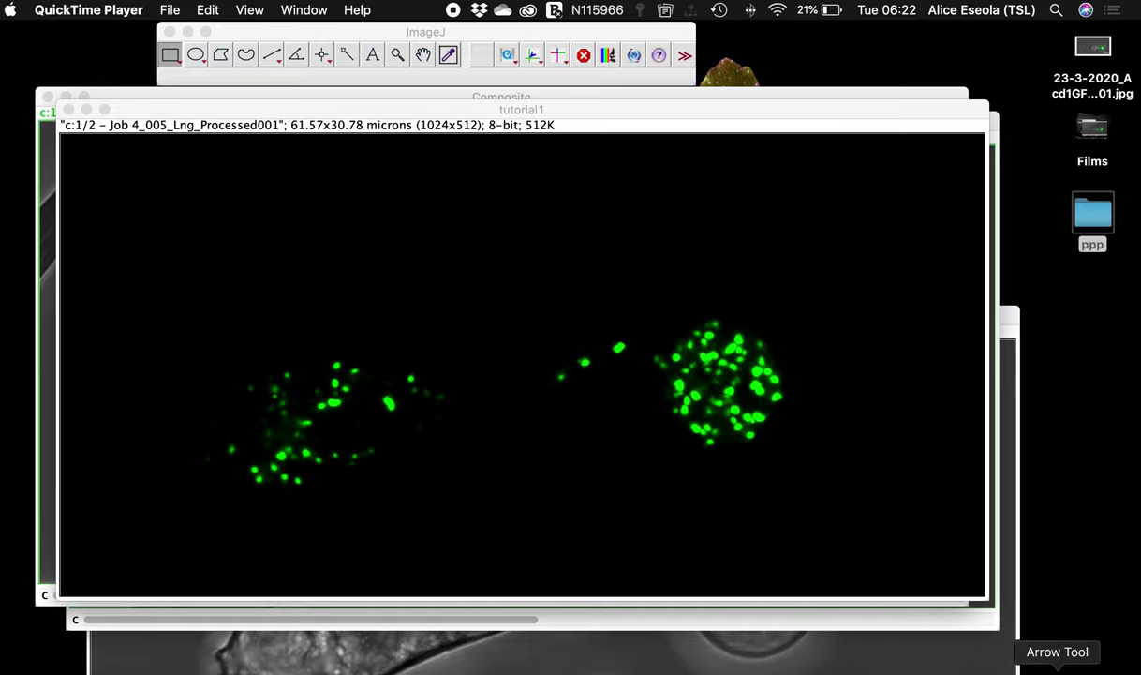
Restore the minimized Chrome window showing the ImageJ Arrow Tool plugin page.
left_click(1056, 669)
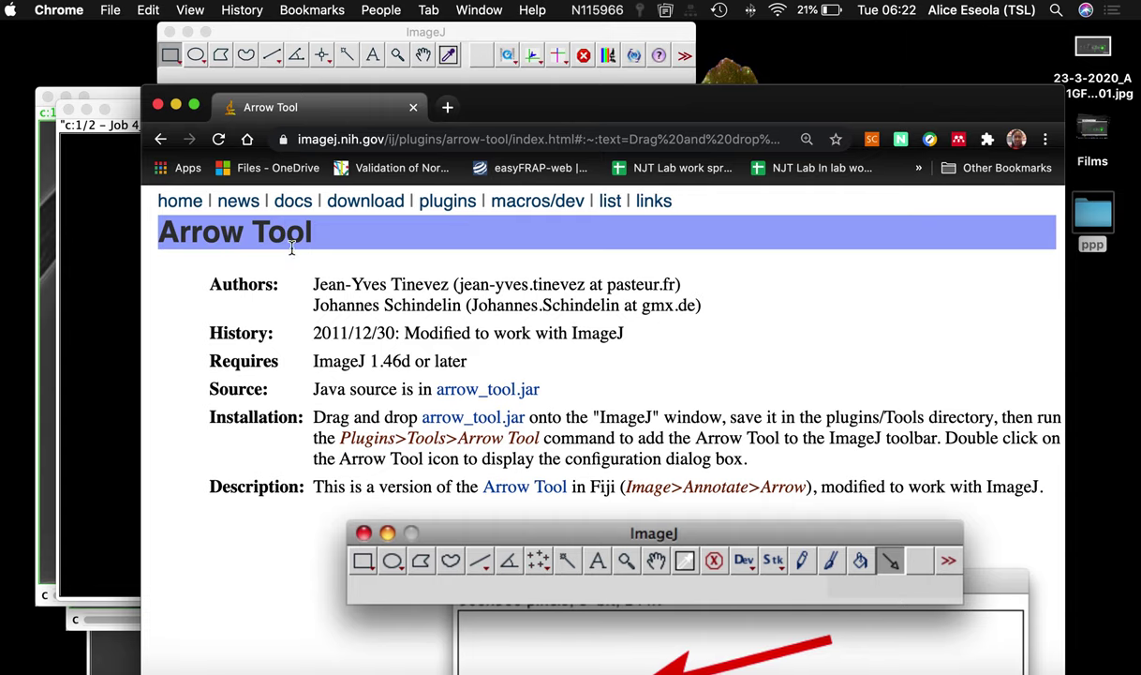
Install arrow_tool.jar by dropping its link onto ImageJ, then minimize Chrome to reveal the images.
scroll(307, 295, "down", 2)
scroll(307, 294, "up", 1)
scroll(307, 294, "down", 1)
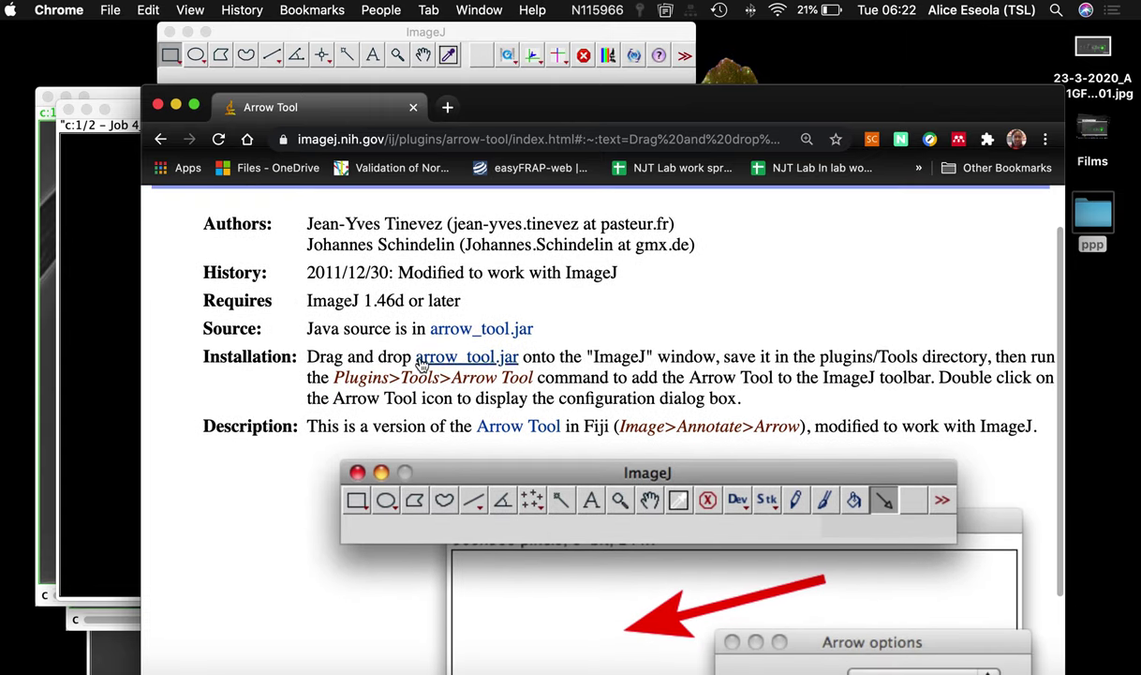
left_click_drag(447, 364, 368, 78)
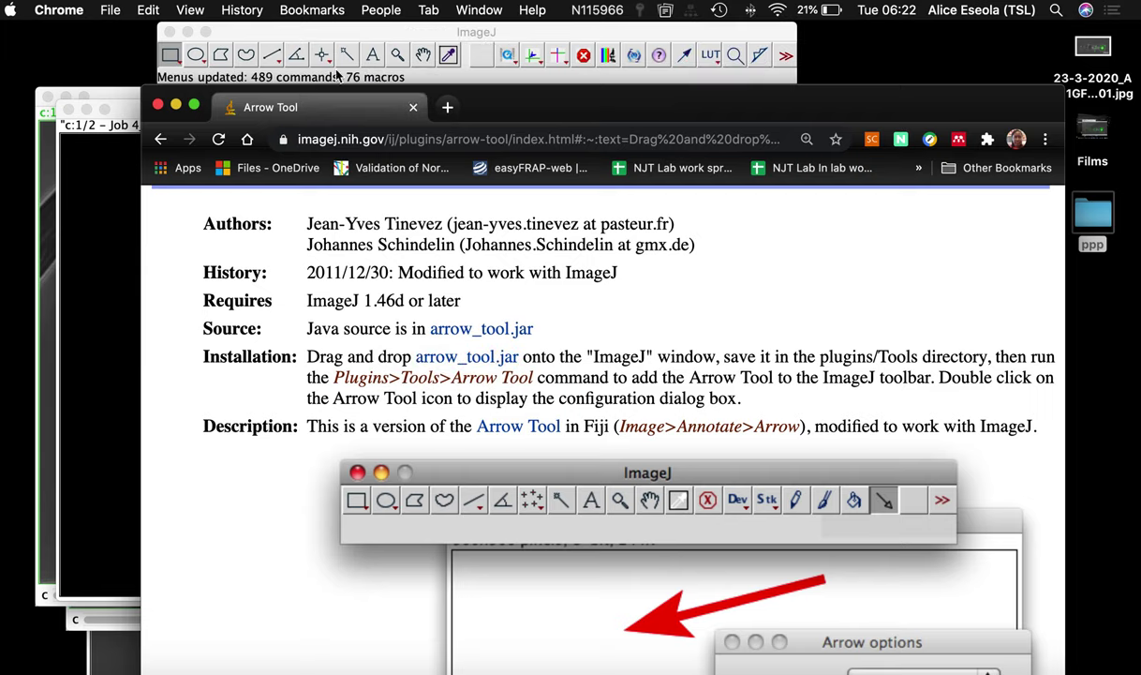
left_click(178, 108)
mouse_move(259, 31)
left_mouse_down()
mouse_move(268, 33)
mouse_move(249, 24)
left_mouse_up()
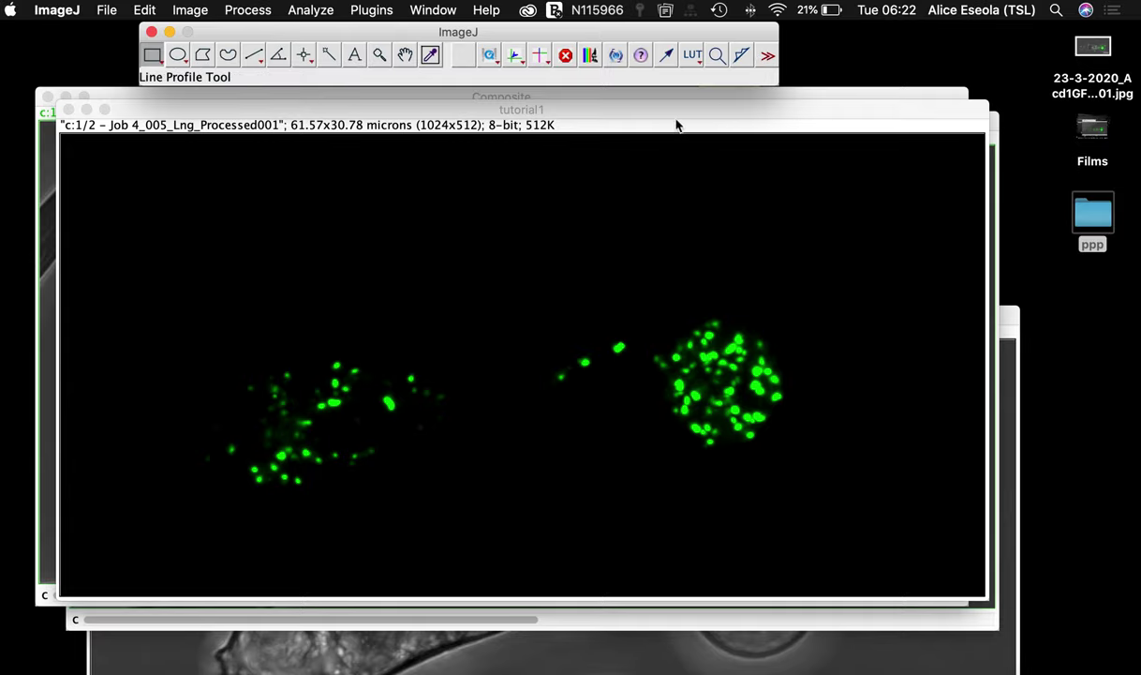
Convert the tutorial1 fluorescence image to 8-bit grayscale.
mouse_move(676, 125)
left_mouse_down()
mouse_move(670, 166)
mouse_move(672, 129)
left_mouse_up()
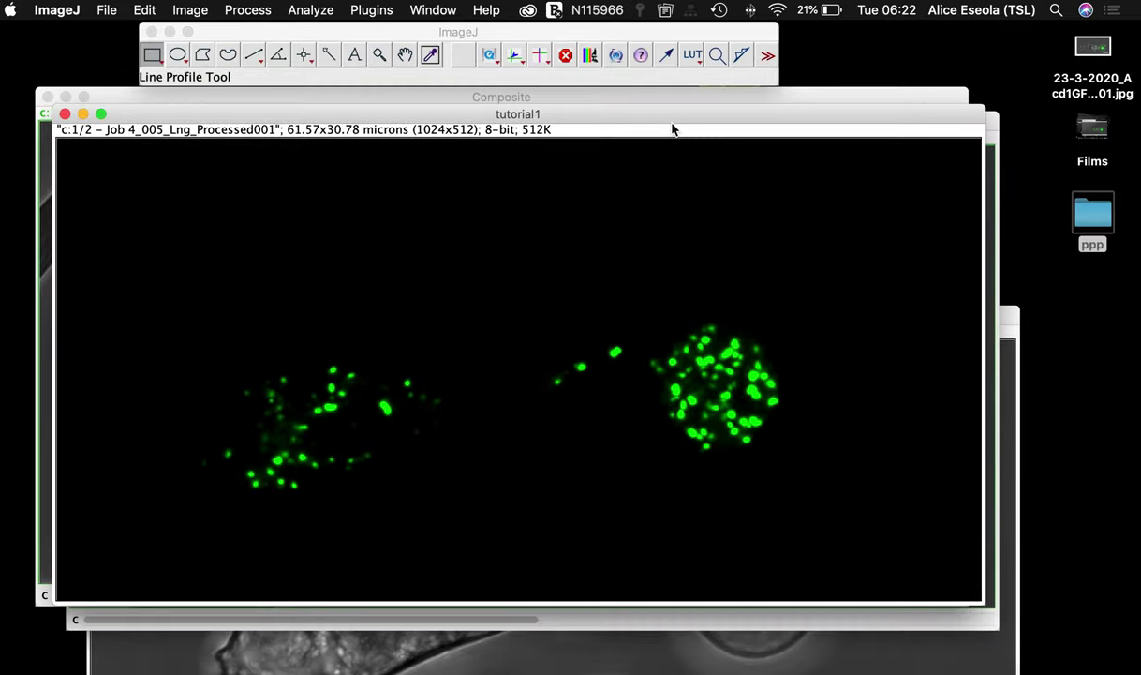
left_click(190, 9)
mouse_move(208, 59)
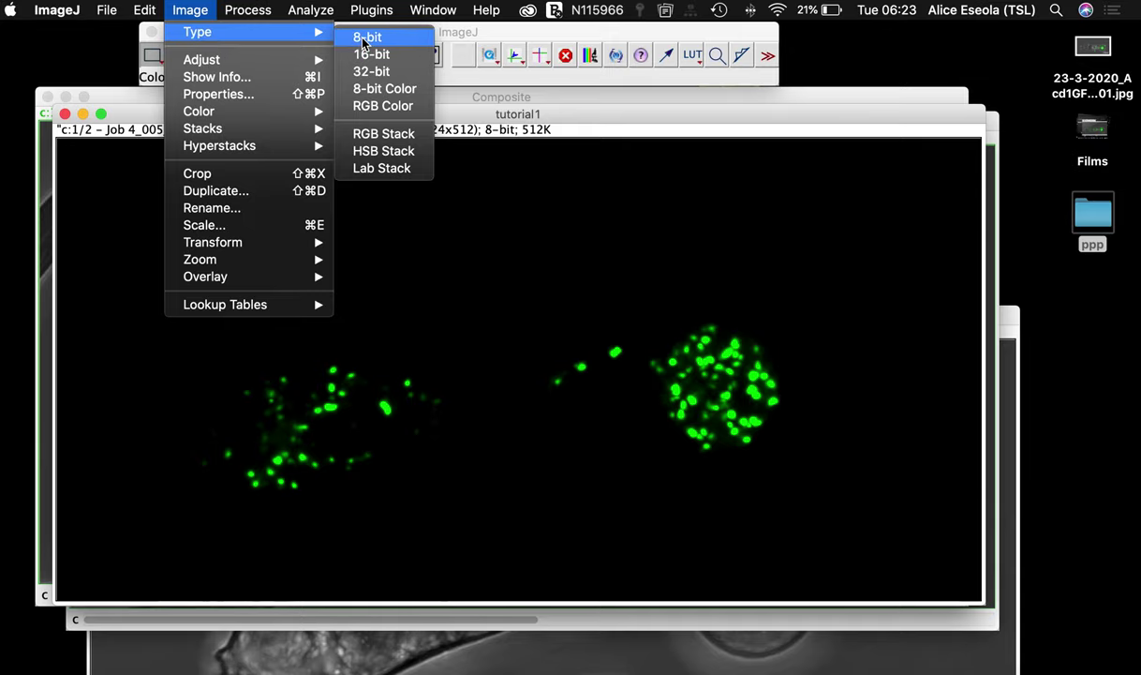
left_click(348, 37)
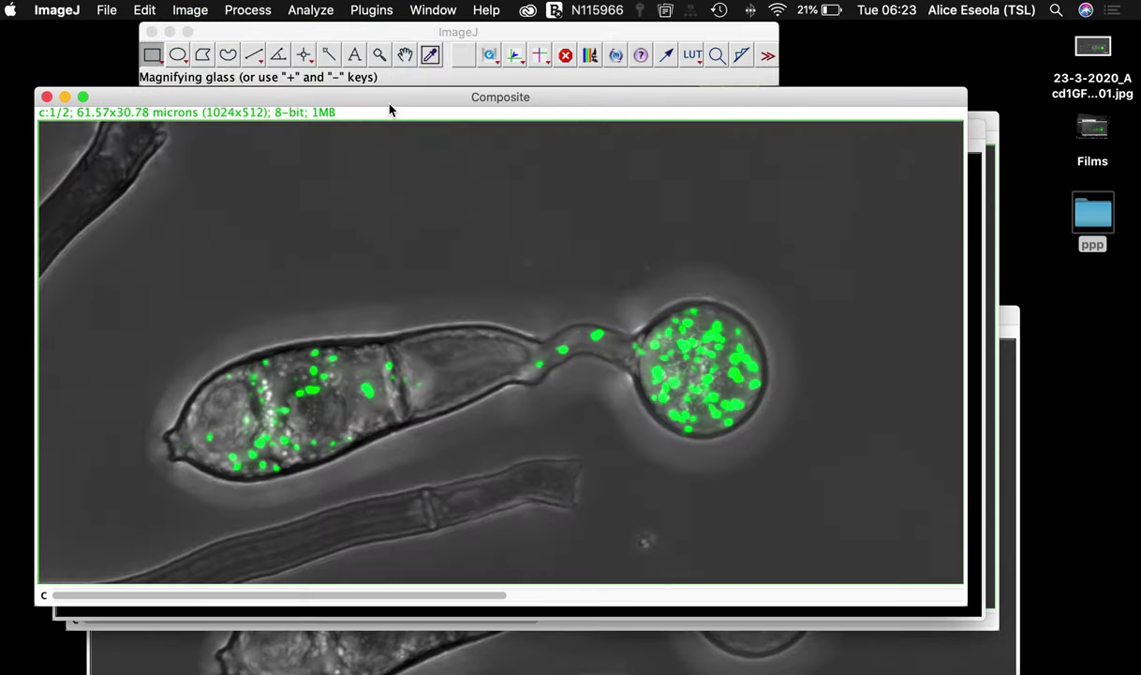
Duplicate the merged Composite image as Composite-1.
left_click(370, 99)
left_click_drag(110, 94, 114, 189)
key("ctrl+shift+d")
left_click(183, 10)
left_click(372, 120)
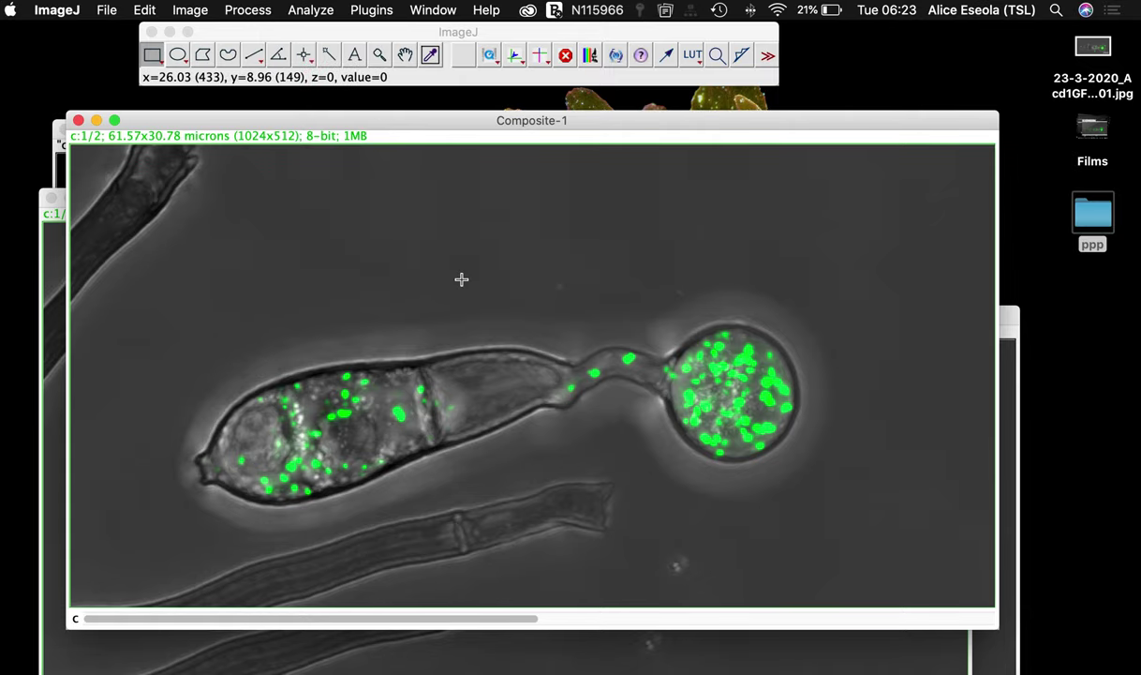
Tile the four image windows (tutorial1, tutorial2, Composite, Composite-1) in a grid.
left_click_drag(263, 109, 561, 161)
left_click(329, 119)
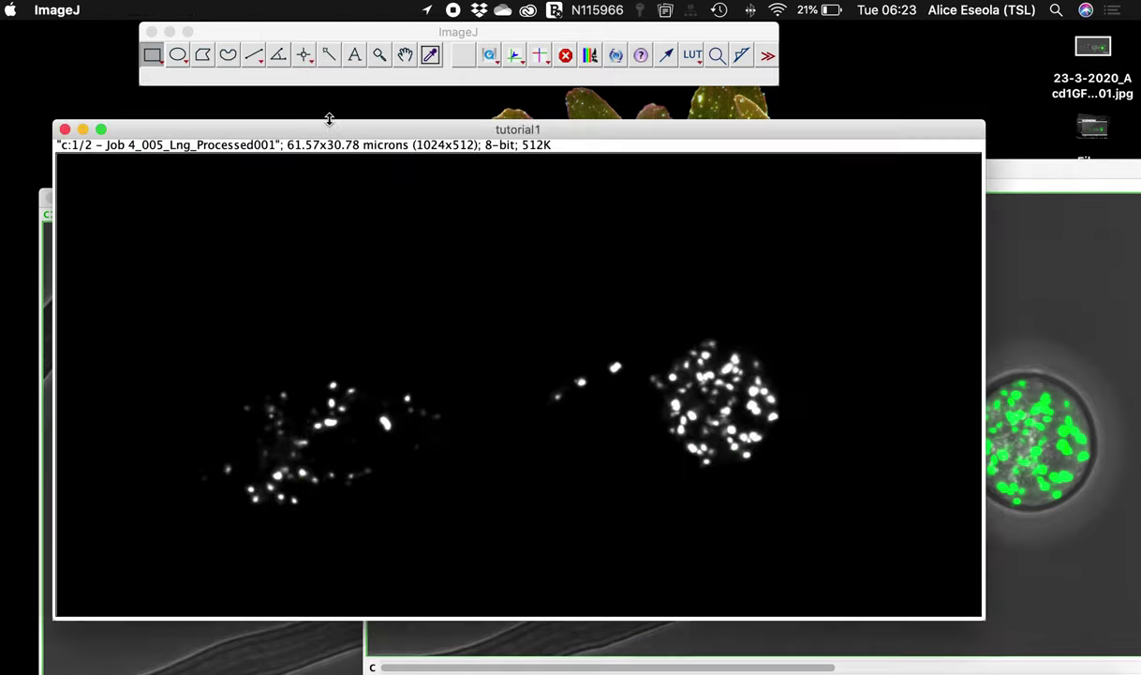
left_click(234, 646)
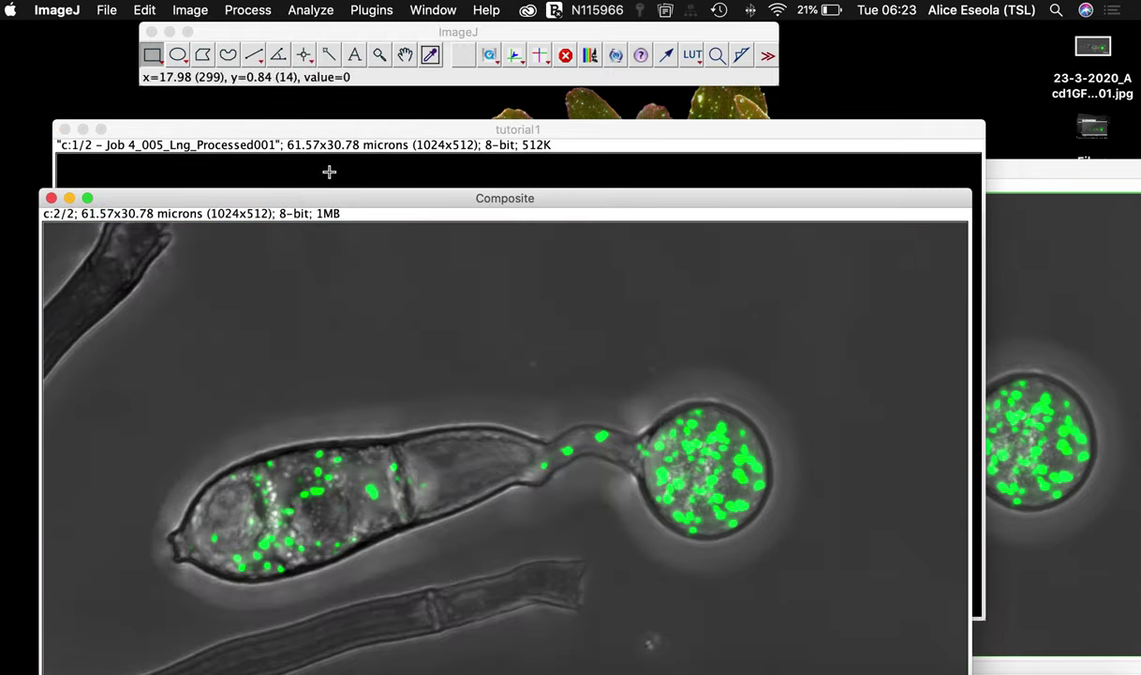
left_click_drag(281, 197, 213, 96)
left_click_drag(1027, 170, 1010, 169)
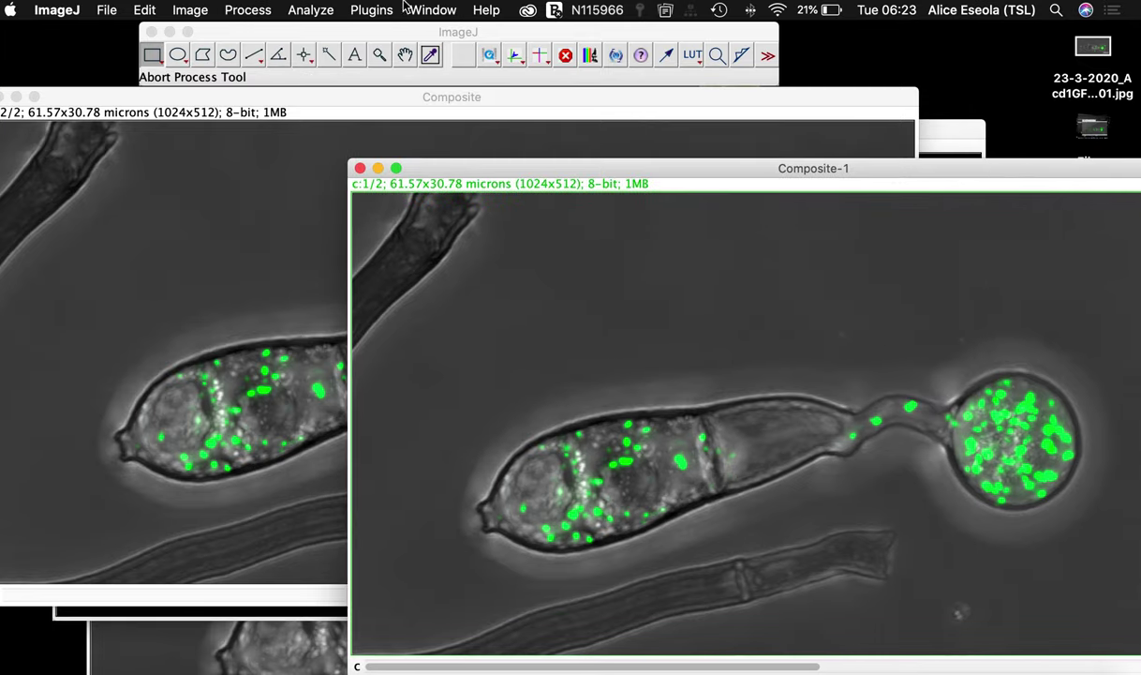
left_click(434, 9)
left_click(433, 101)
Enlarge the Composite-1 window and position it in front of the others.
left_click_drag(553, 387, 555, 377)
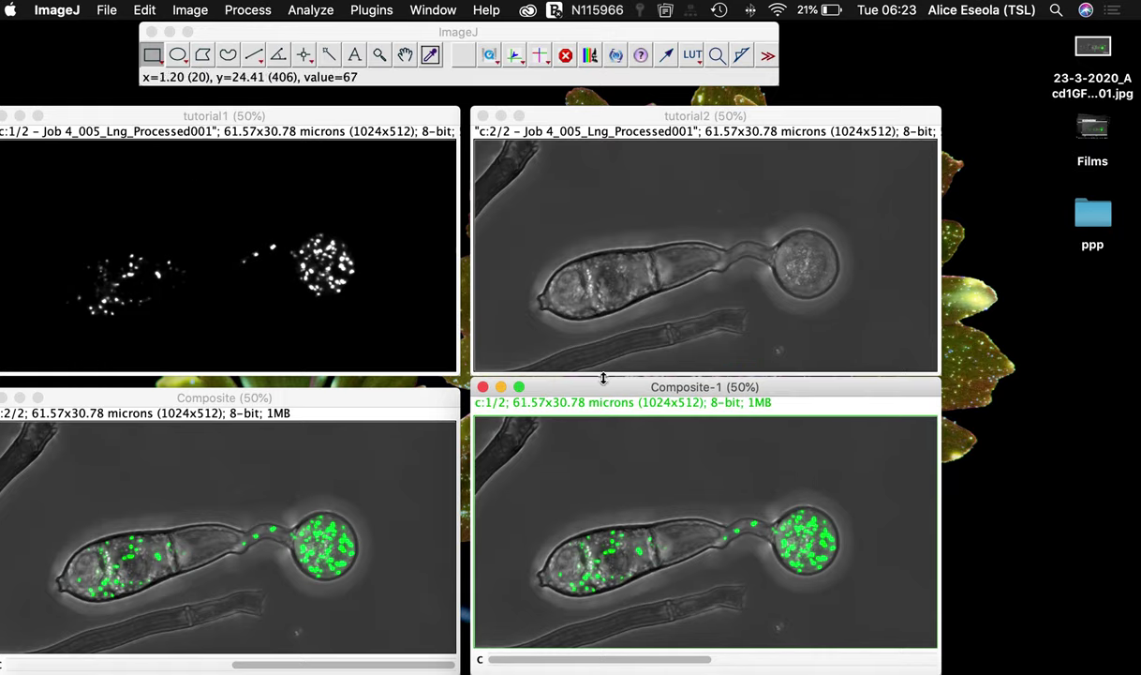
left_click(520, 386)
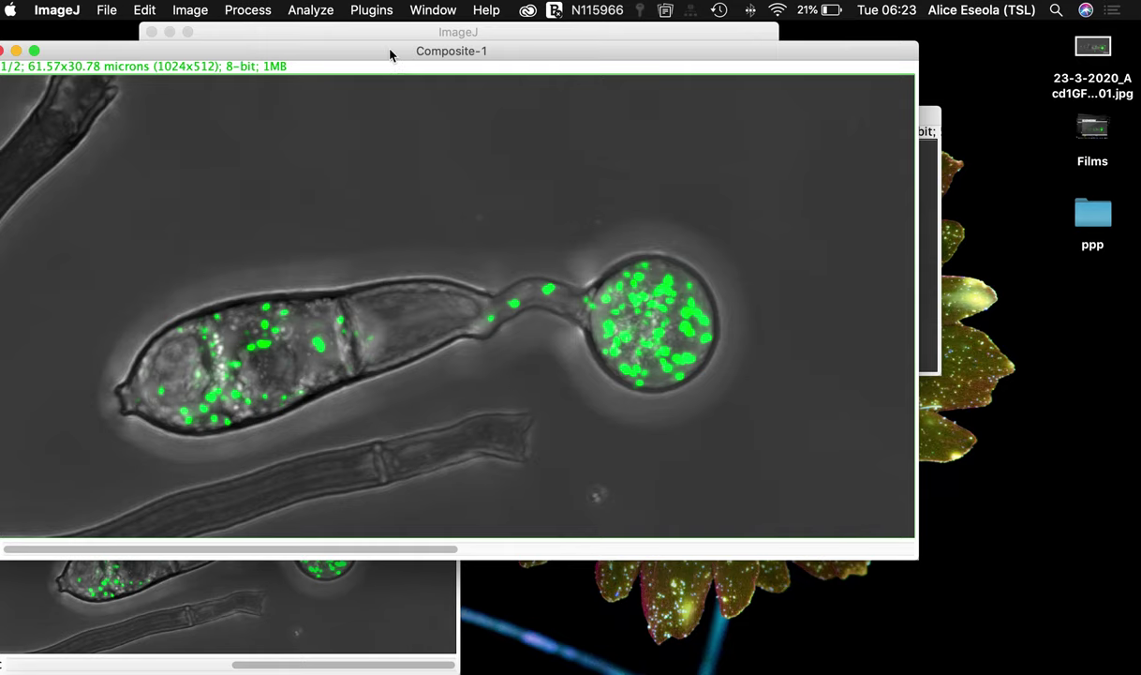
left_click_drag(374, 51, 536, 127)
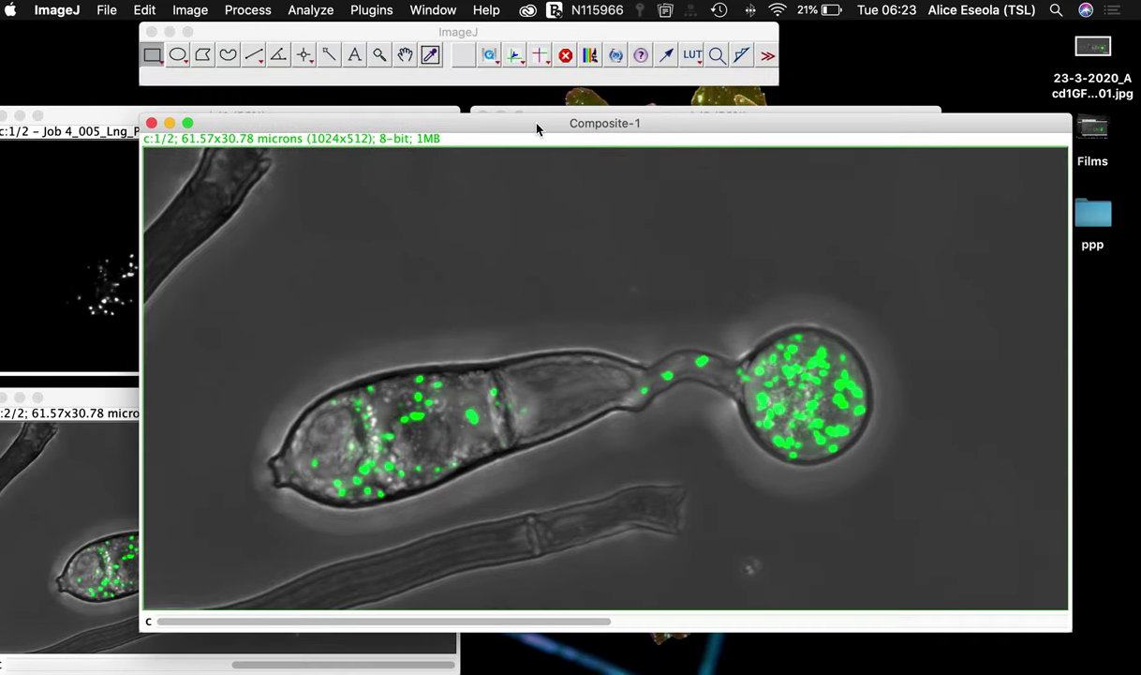
Load the Arrow Labelling Tools toolset and choose Set Drawing Arrow(s) Location.
left_click(767, 60)
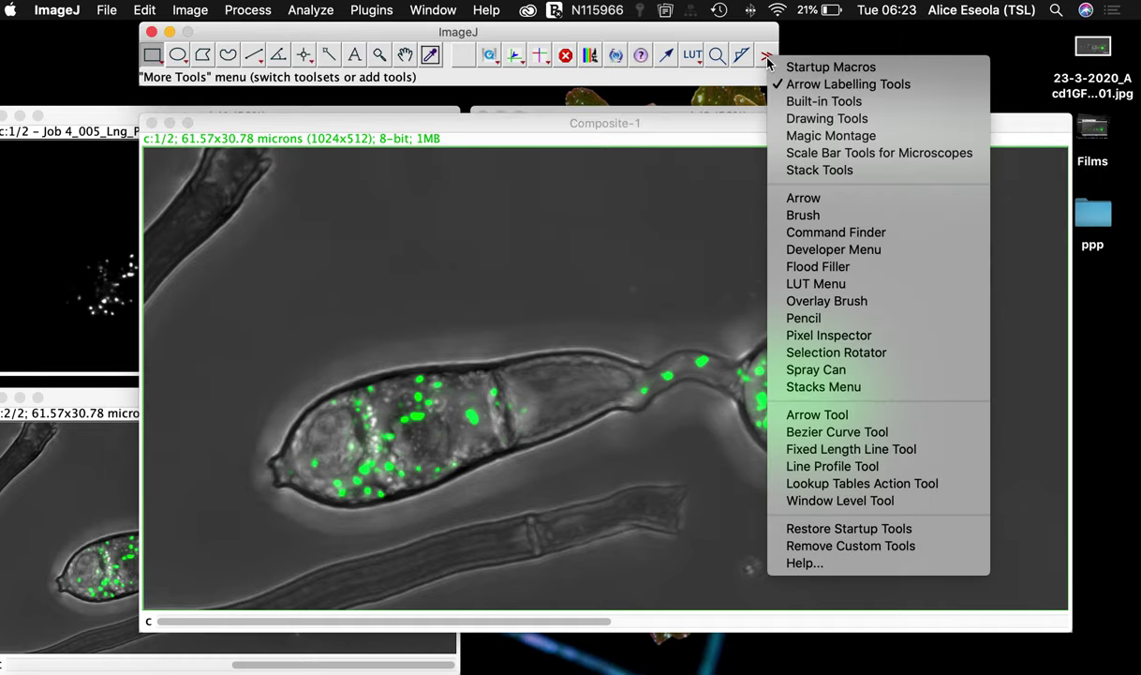
left_click(811, 84)
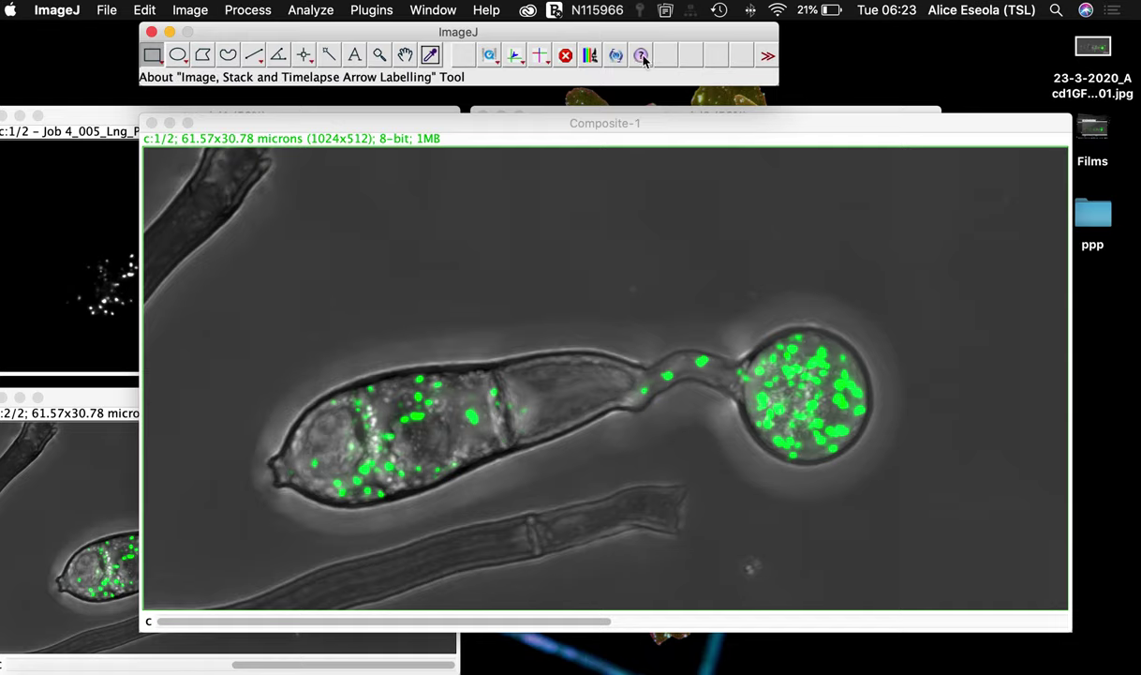
left_click(515, 58)
left_click(515, 58)
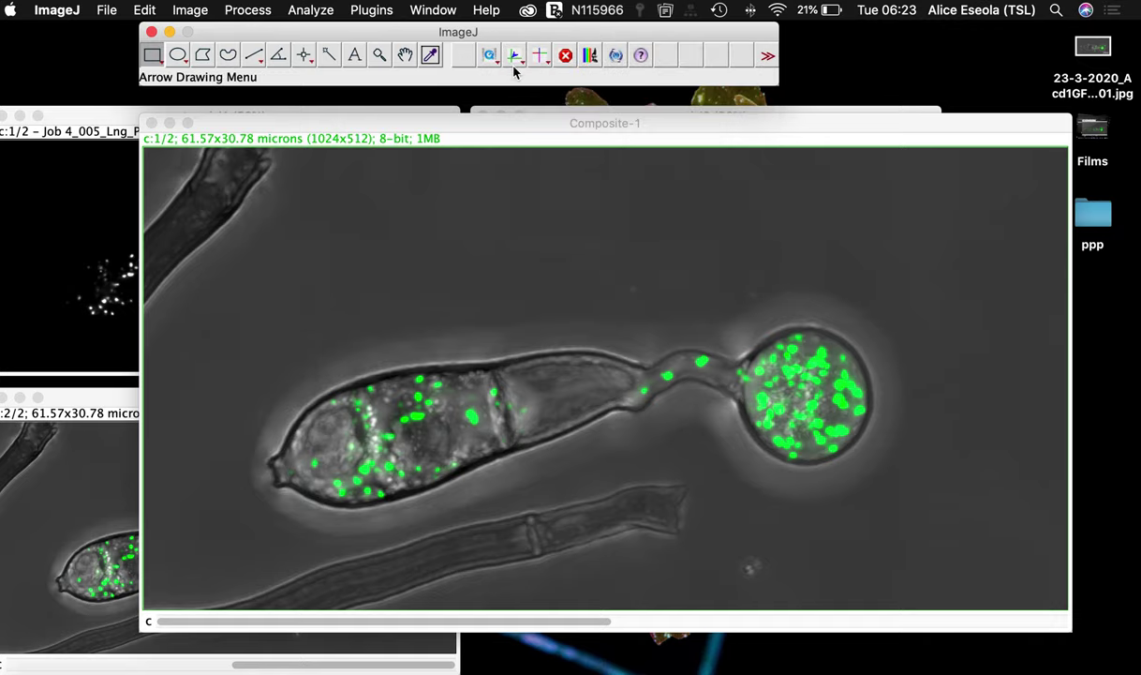
left_click(517, 57)
left_click(563, 67)
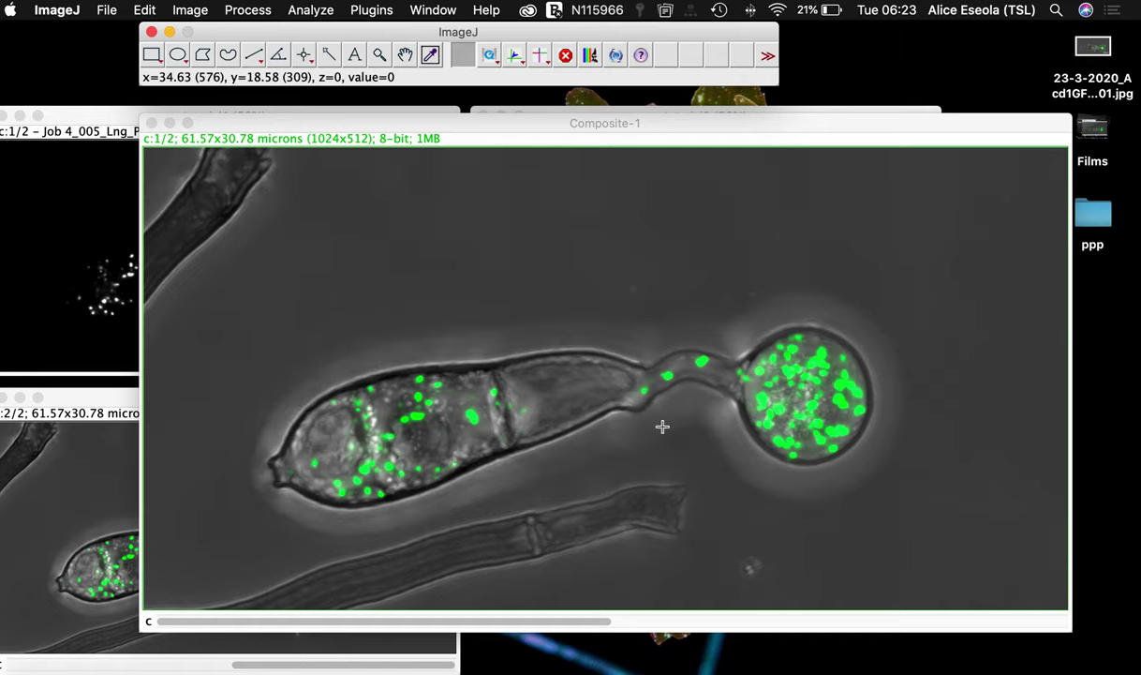
Mark the arrow target at x=558, y=277 on Composite-1 and accept drawing on slice 1.
left_click(650, 395)
left_click(646, 396)
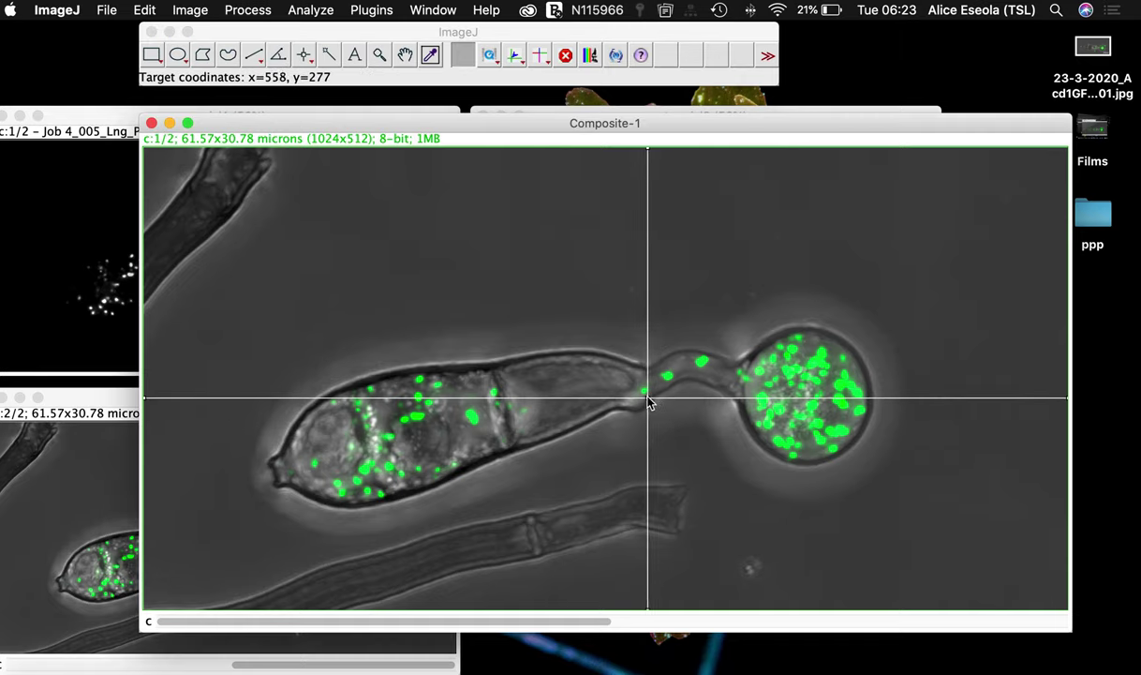
left_click(650, 402)
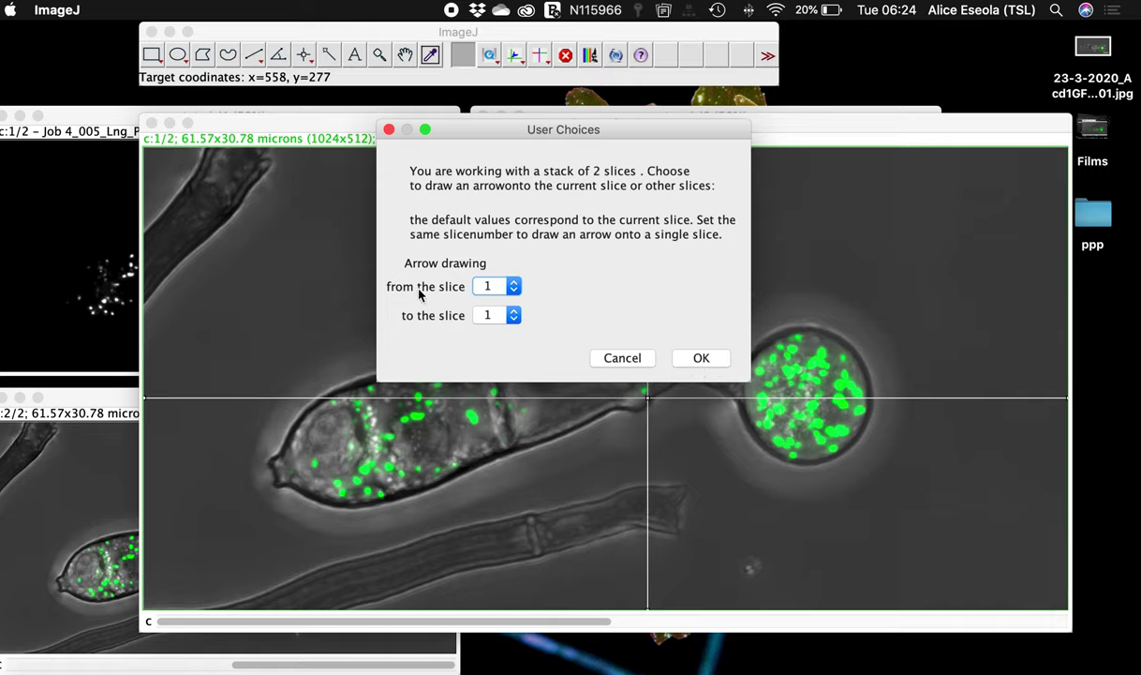
left_click(698, 360)
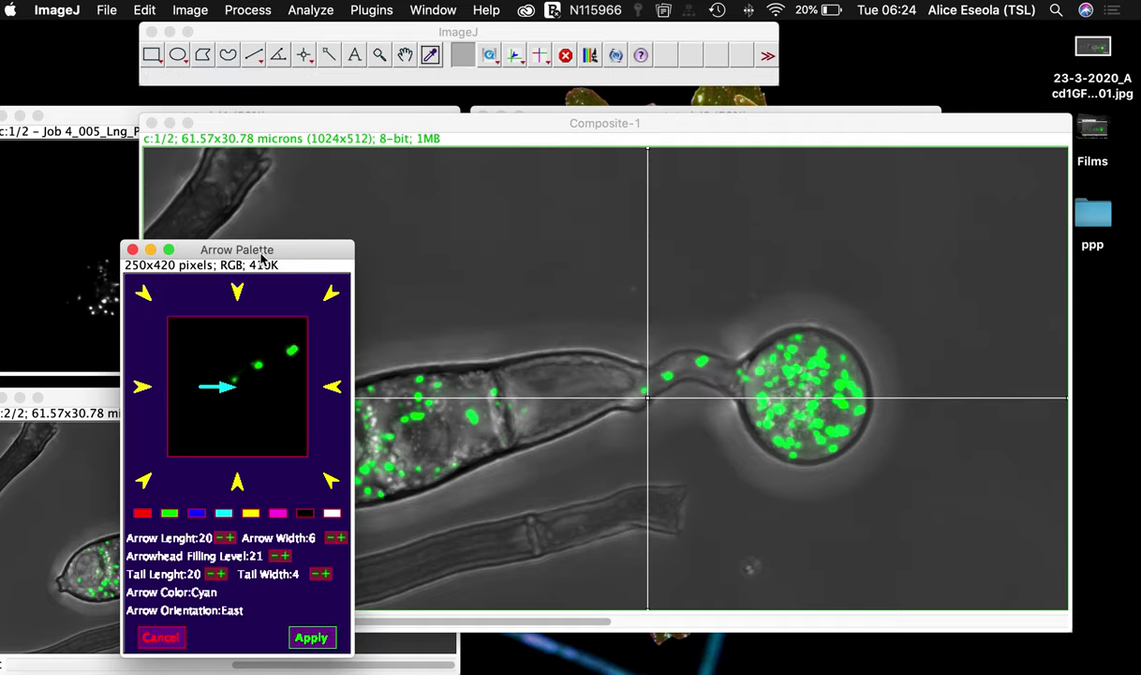
Set the pending cyan arrow to point North, keeping length 20 and width 6.
left_click_drag(264, 259, 283, 182)
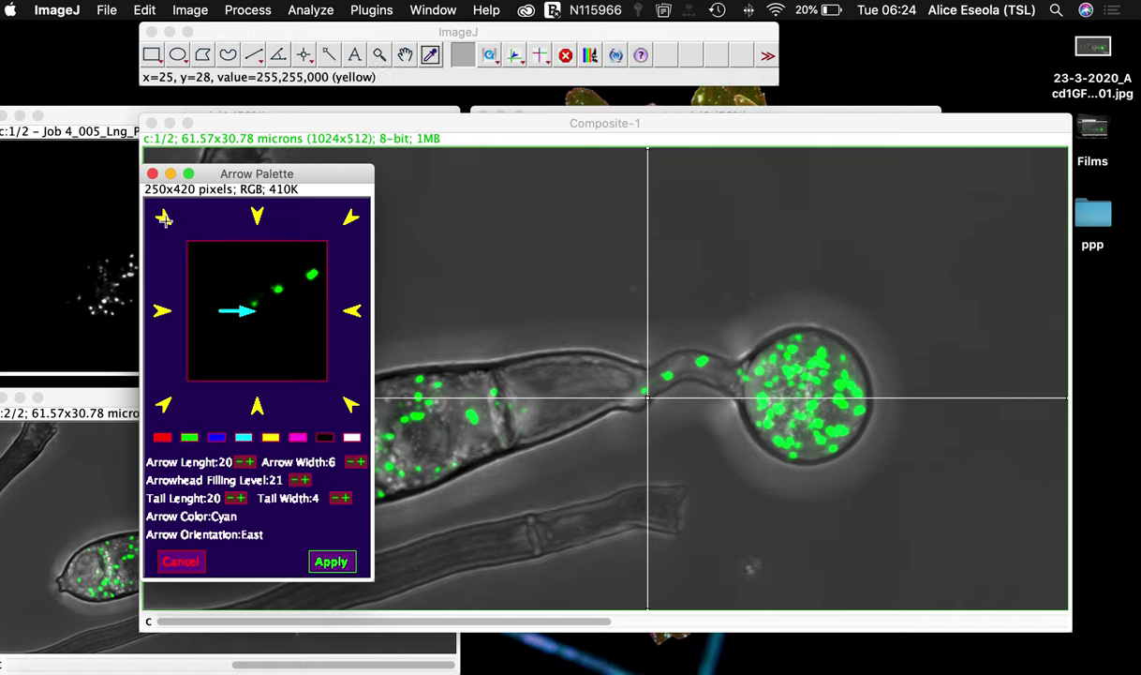
left_click(166, 221)
left_click(258, 212)
left_click(354, 216)
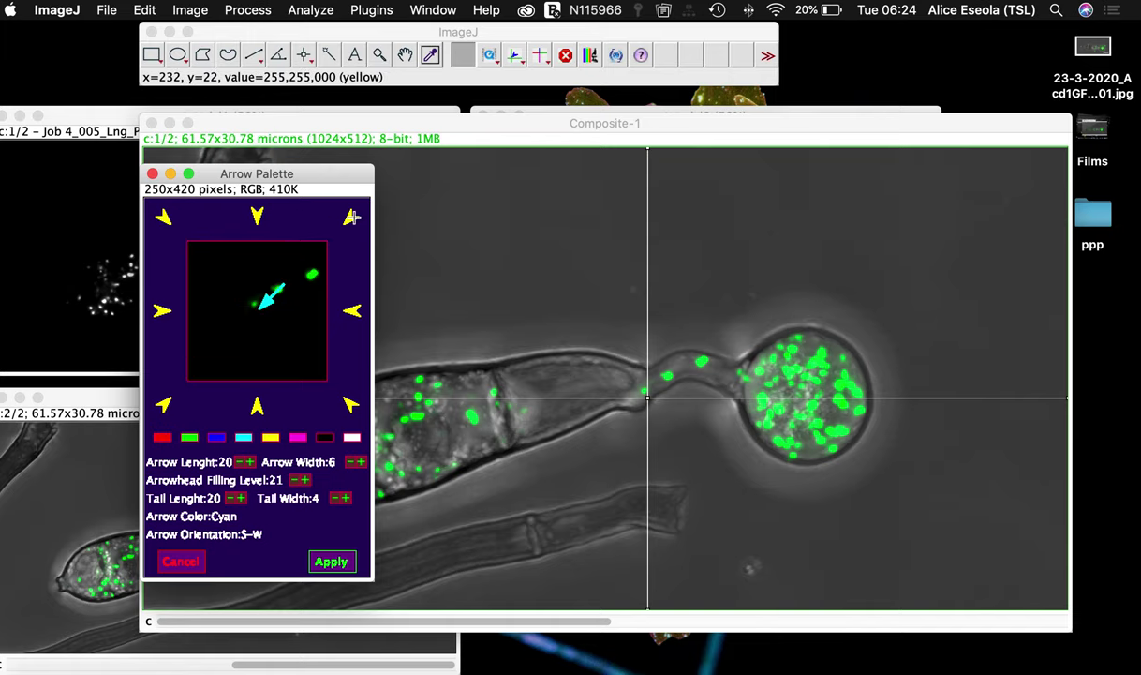
left_click(352, 310)
left_click(353, 217)
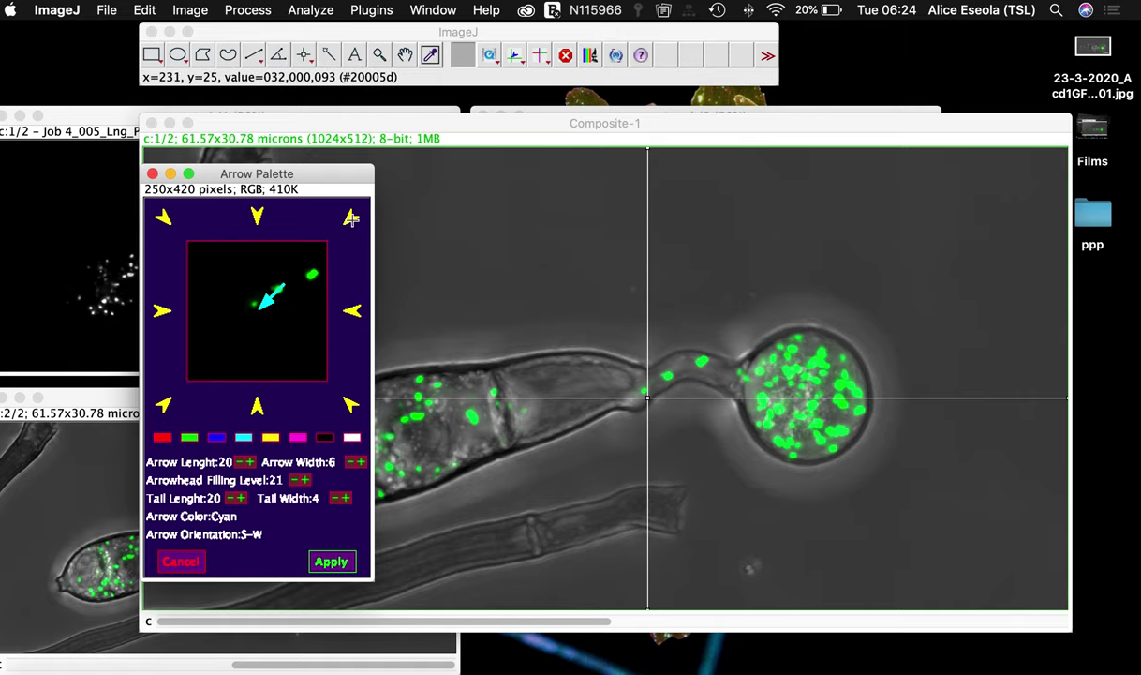
left_click(259, 404)
left_click(259, 216)
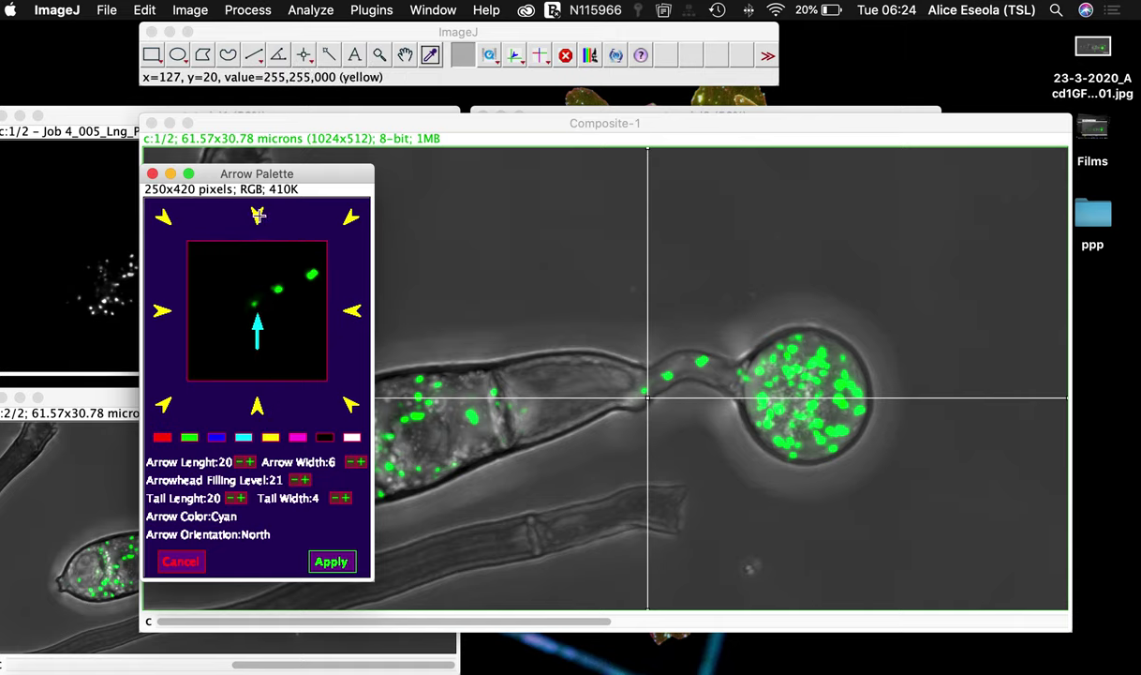
left_click(258, 216)
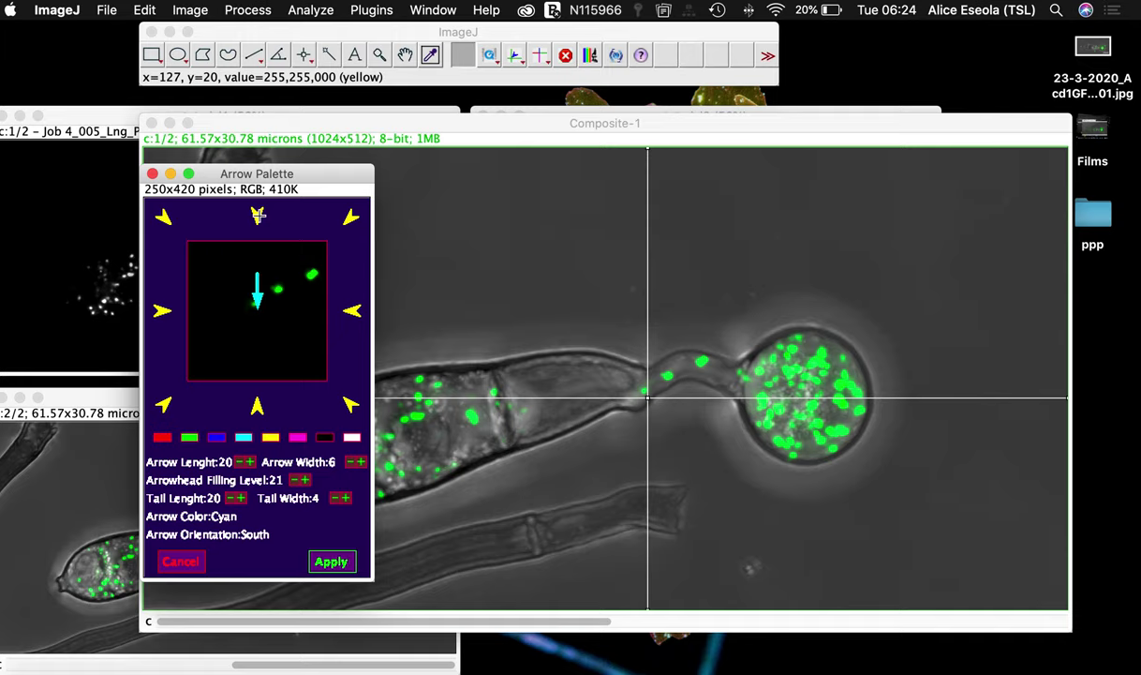
left_click(257, 395)
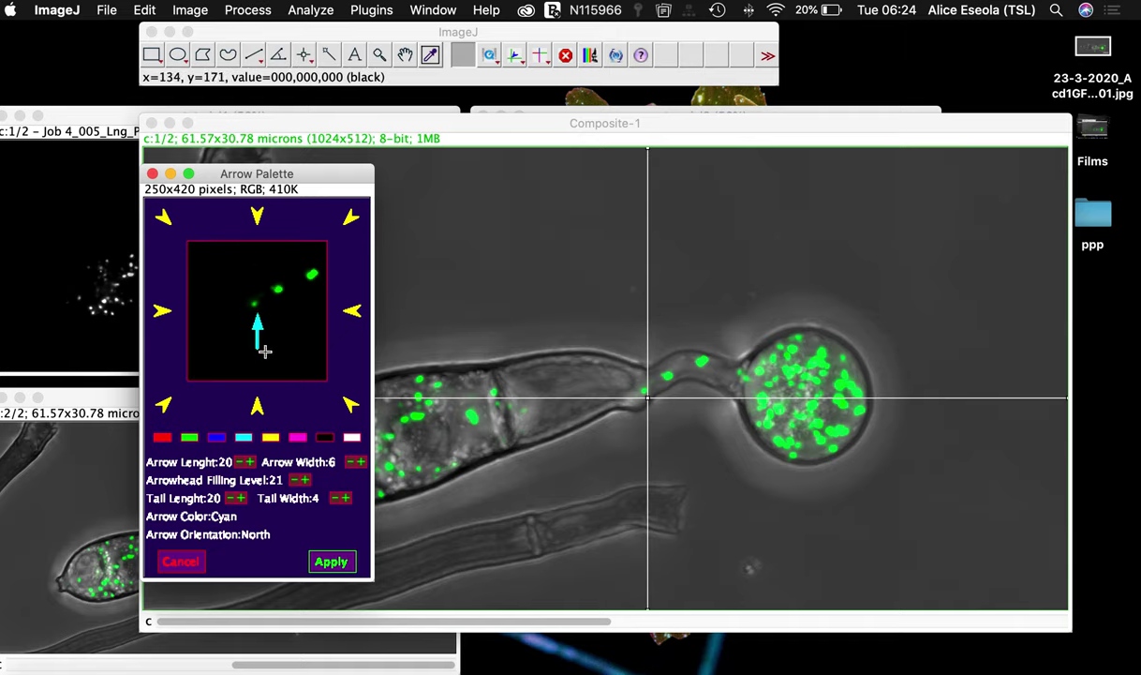
left_click(159, 311)
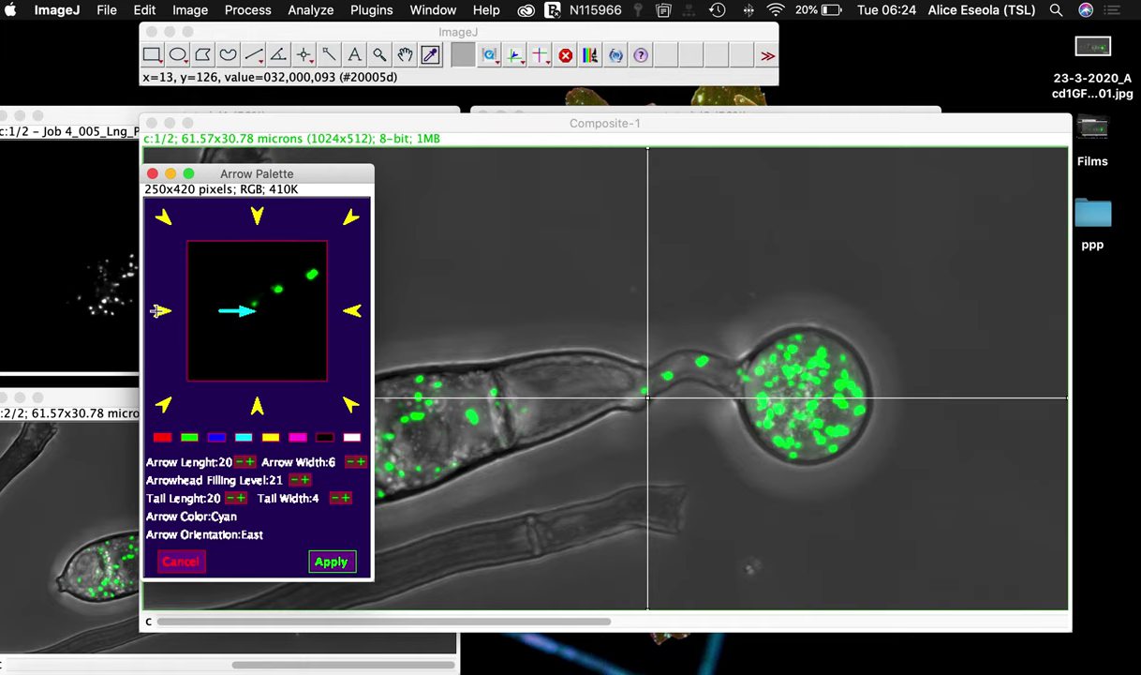
left_click(257, 215)
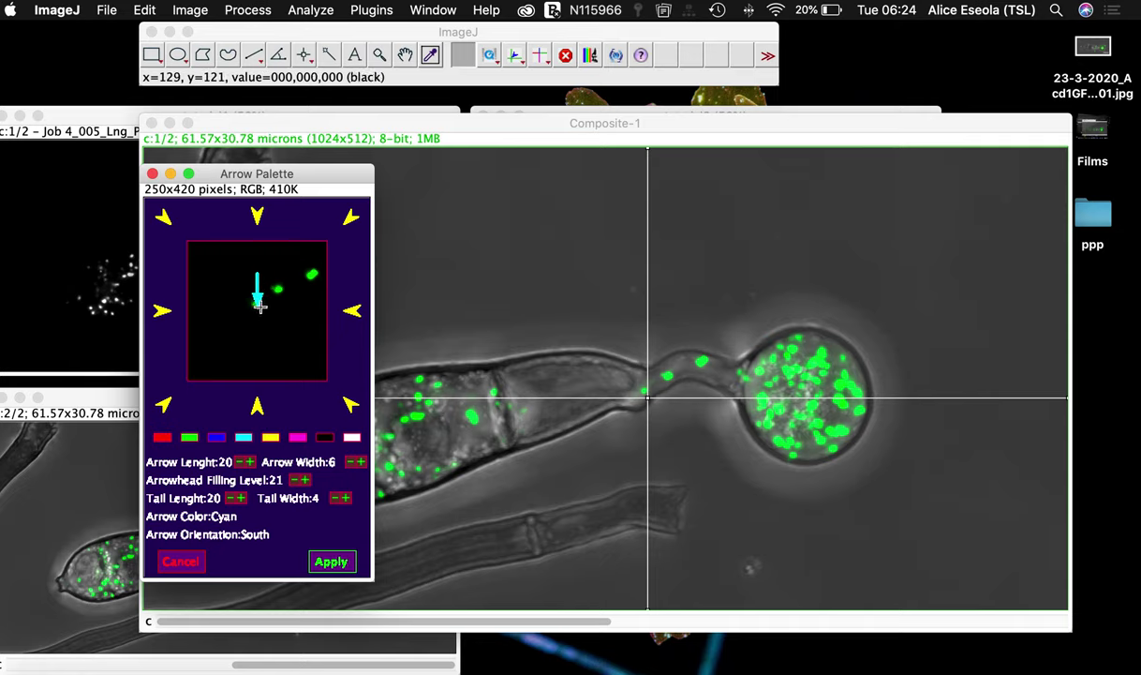
left_click(251, 401)
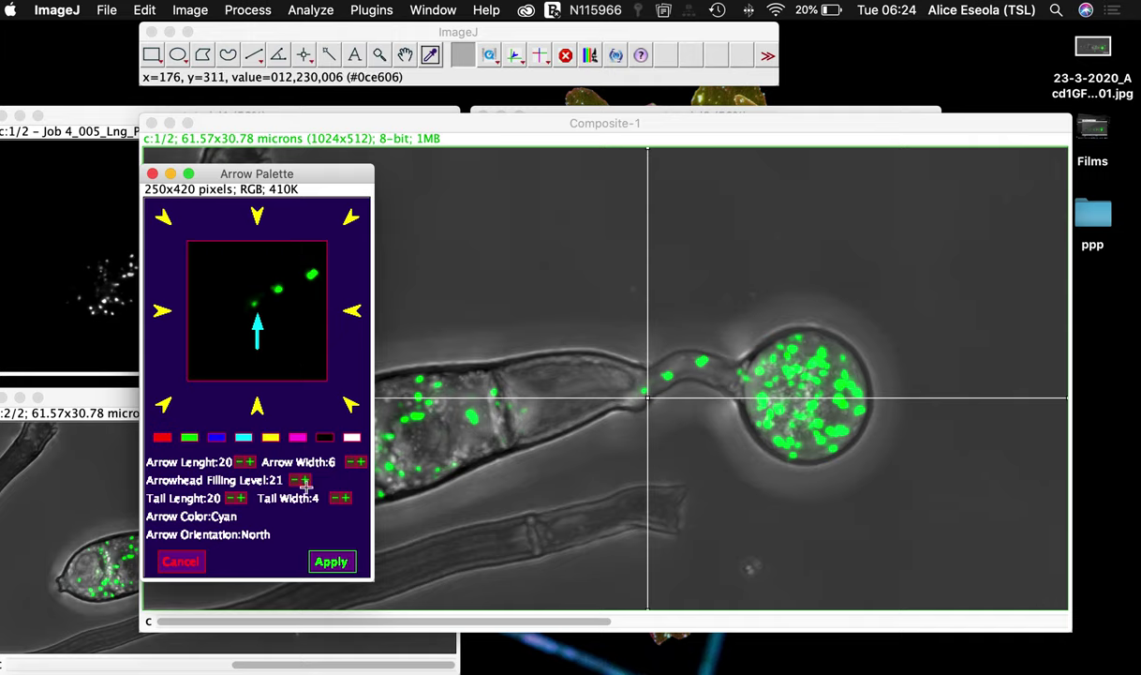
Make the arrow red with length 24, width 10, tail length 27, tail width 6, and apply it.
left_click(250, 461)
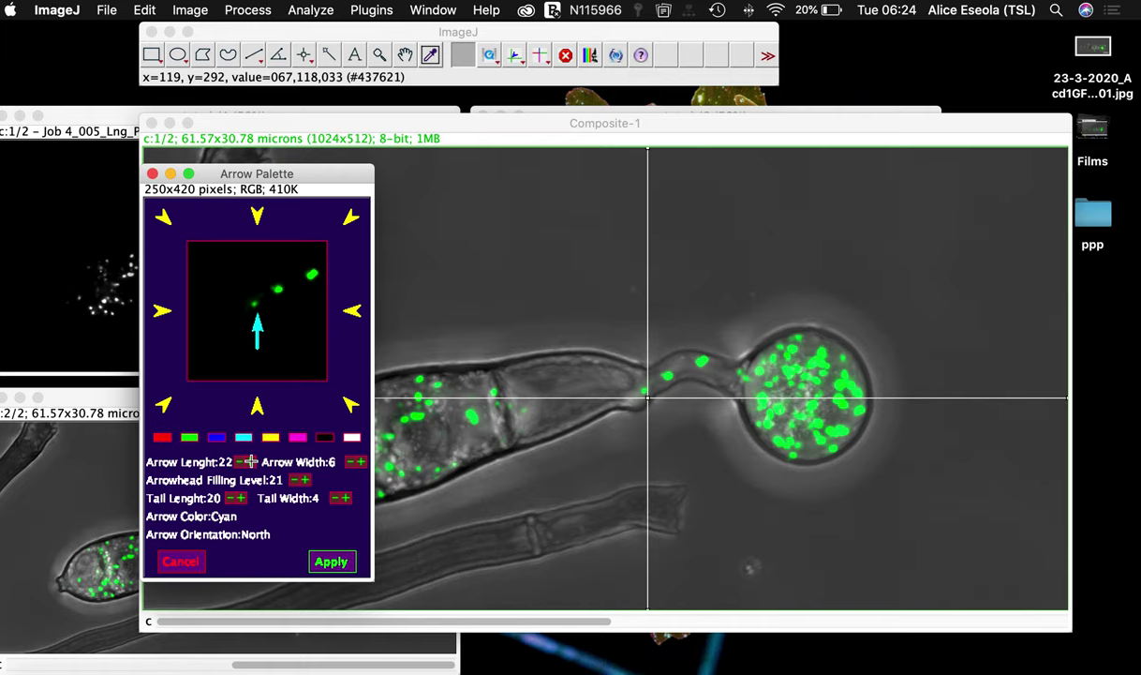
left_click(240, 461)
left_click(360, 461)
left_click(360, 461)
left_click(240, 497)
left_click(240, 497)
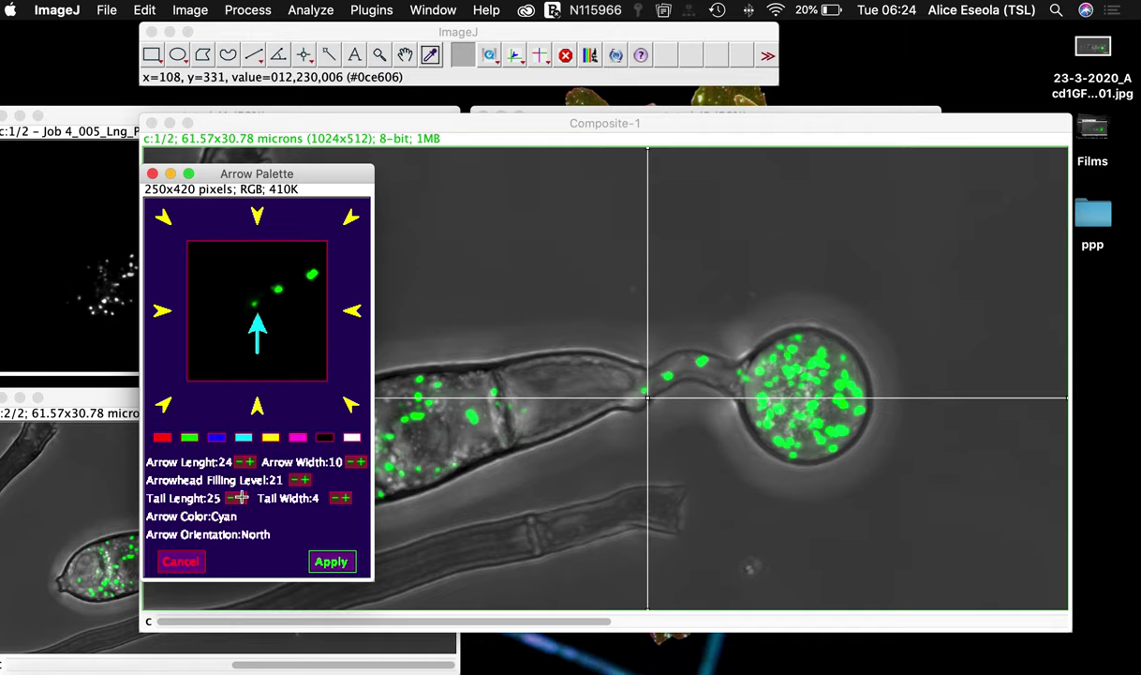
left_click(240, 498)
left_click(241, 497)
left_click(345, 499)
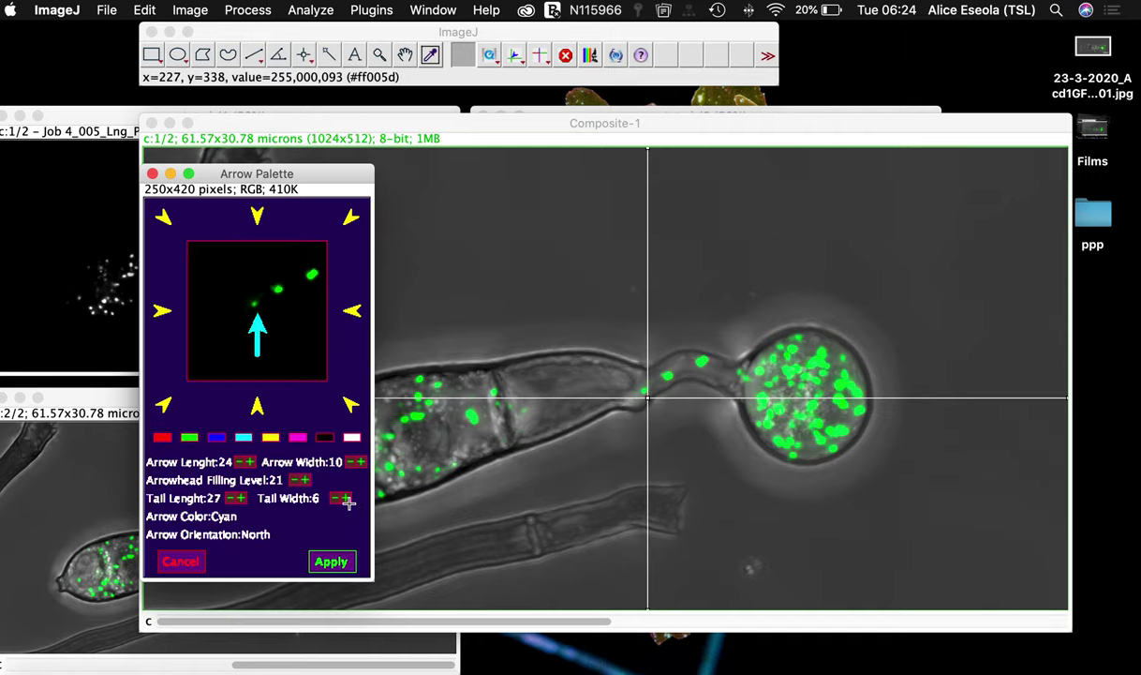
left_click(162, 436)
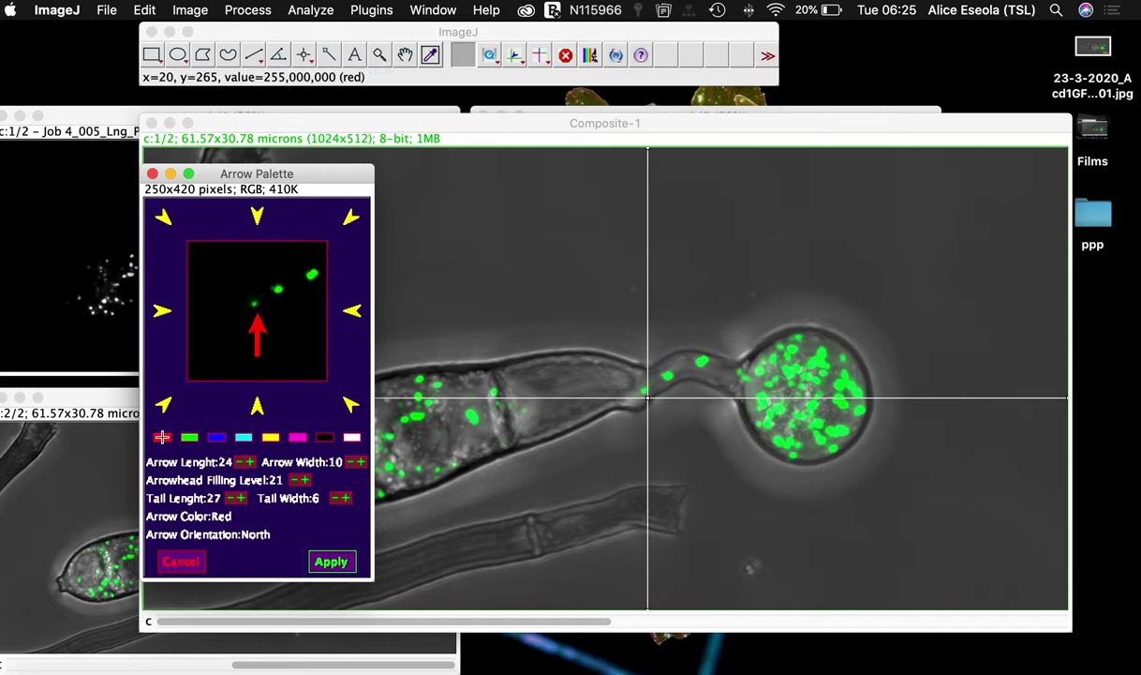
left_click(337, 565)
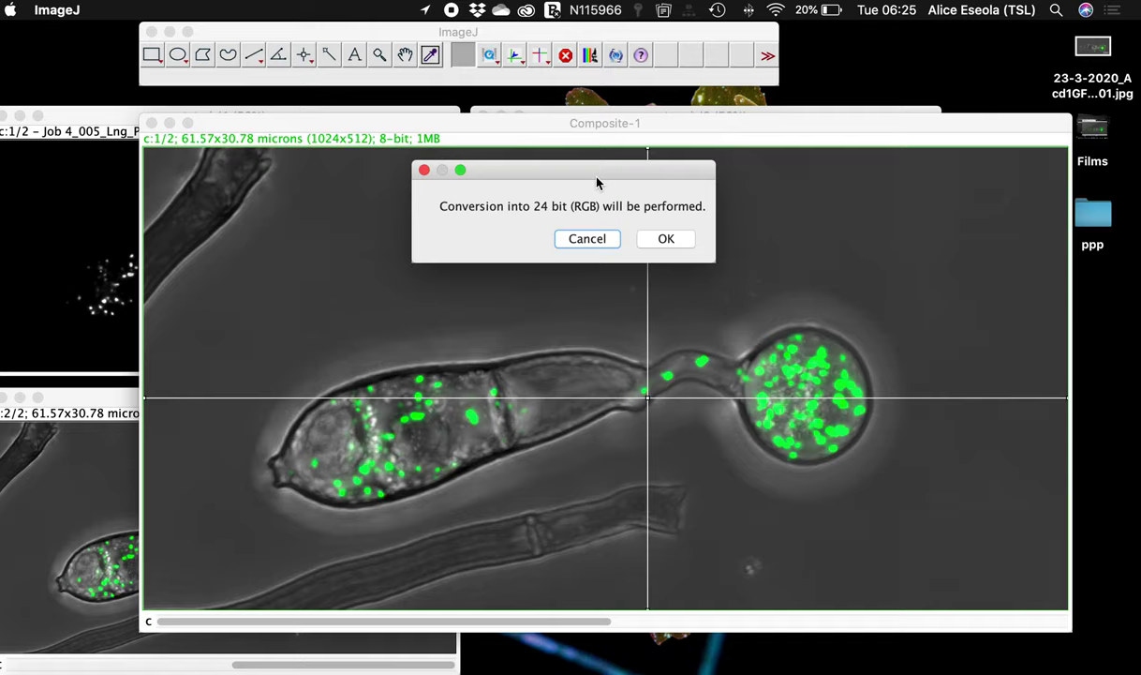
Accept the 24-bit RGB conversion so the red upward arrow is drawn at the hyphal neck.
left_click(658, 240)
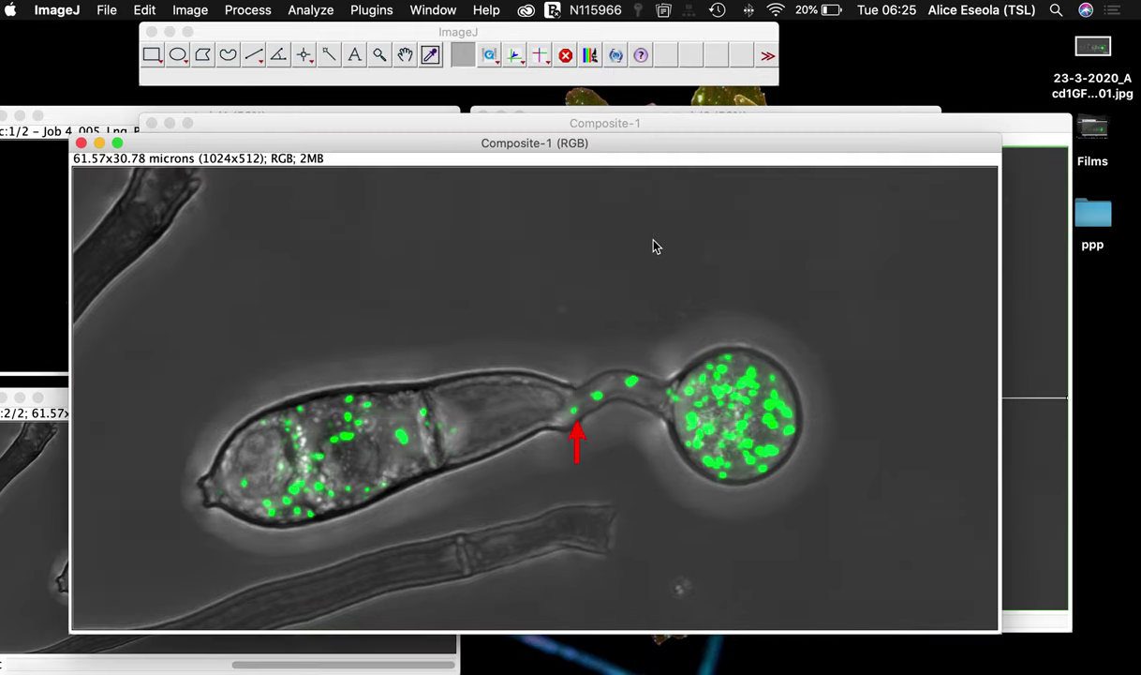
left_click_drag(457, 140, 457, 93)
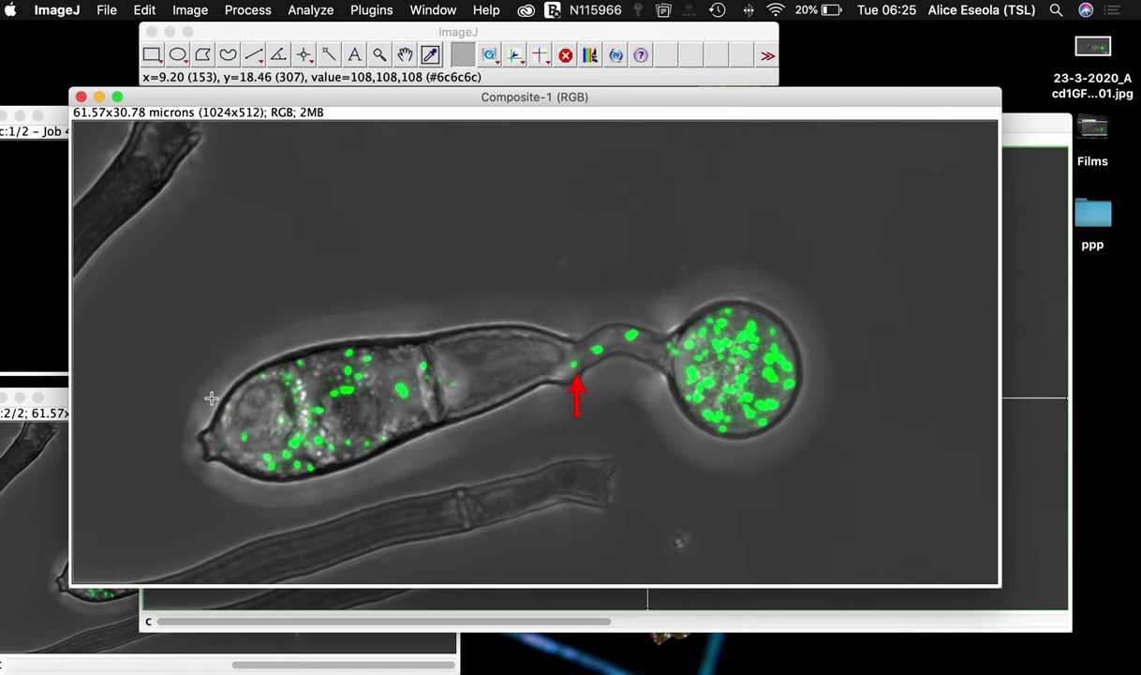
left_click(514, 54)
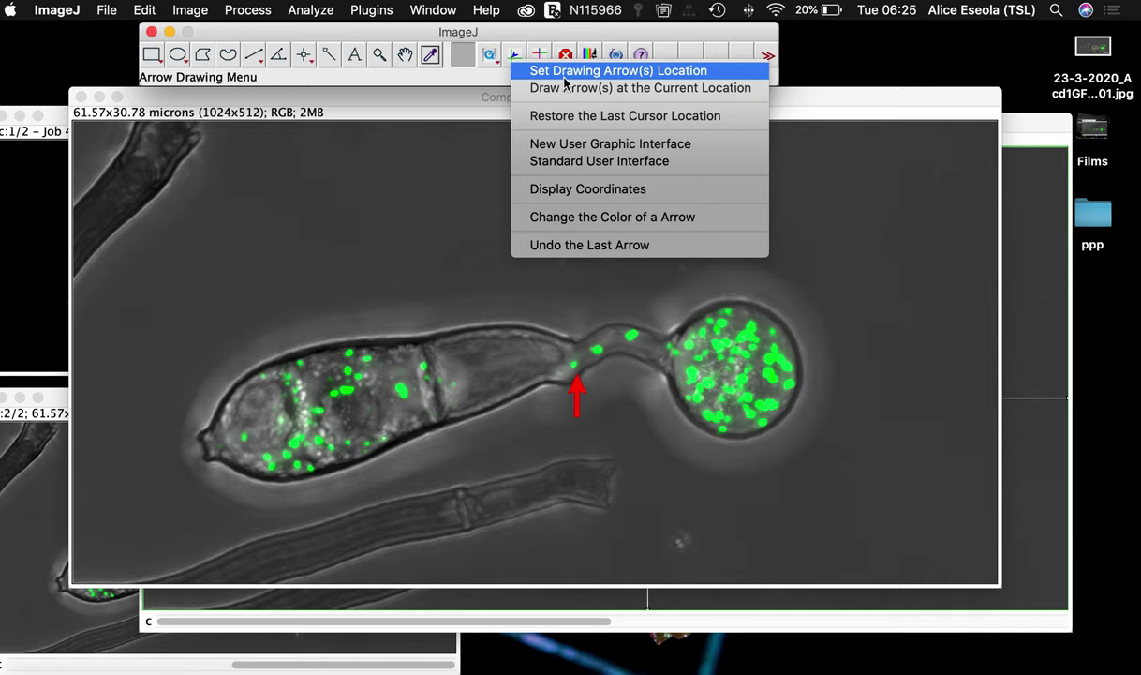
Draw a red south-east arrow marking the green spot at the elongated cell's left end.
left_click(525, 71)
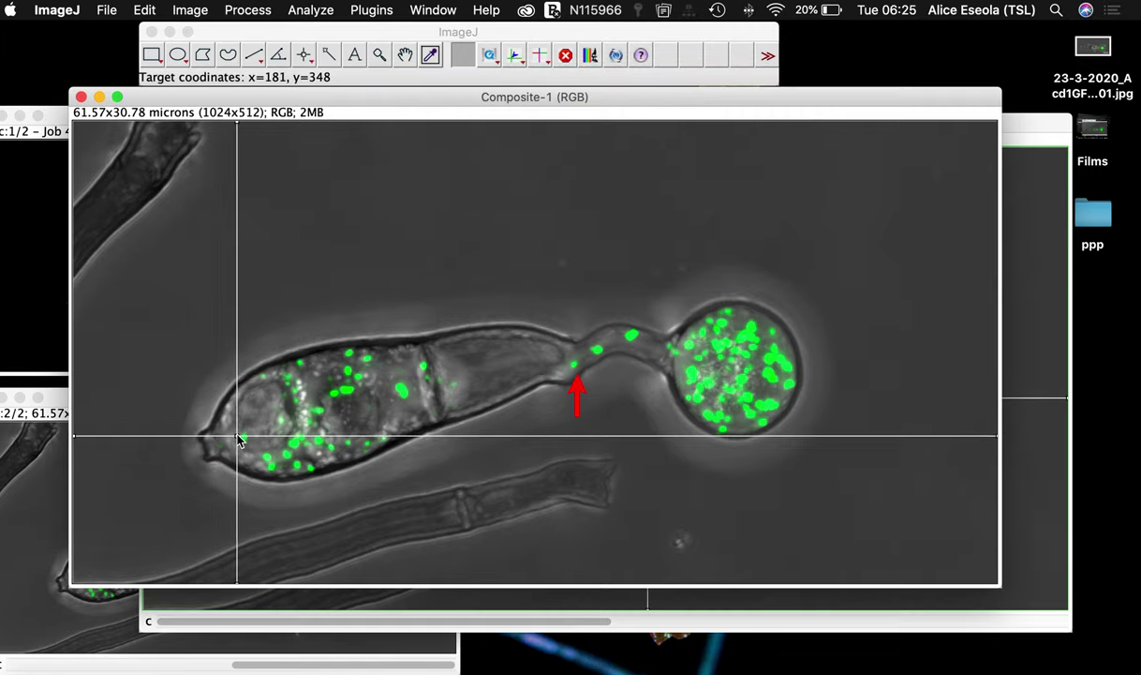
left_click(239, 439)
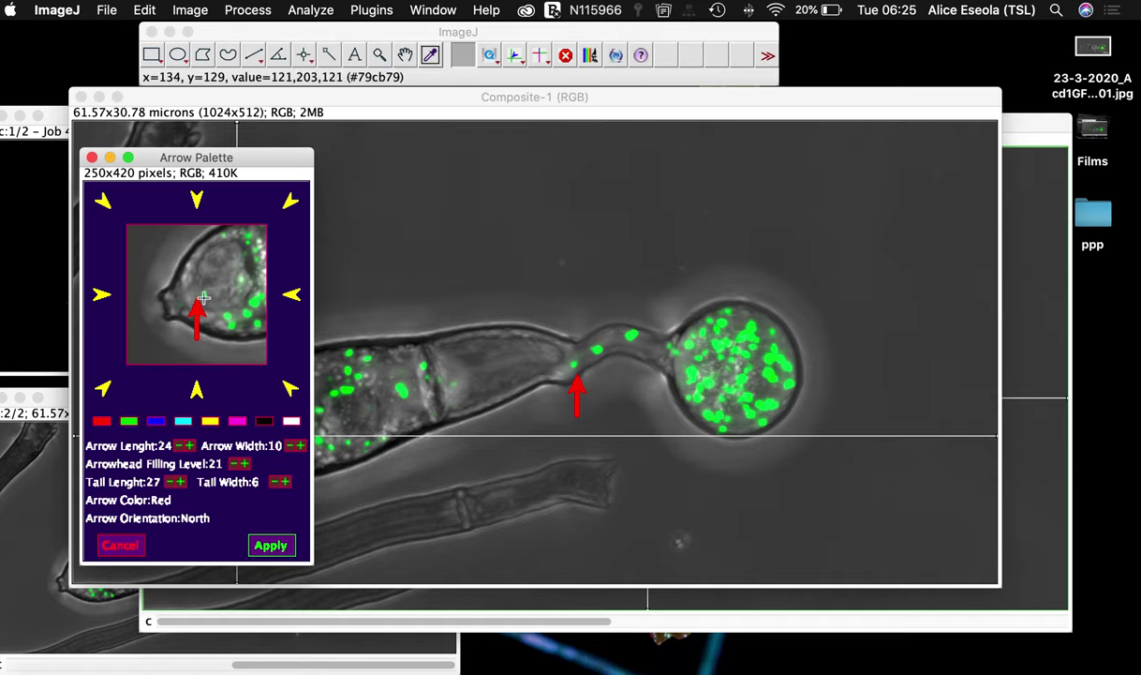
left_click(104, 203)
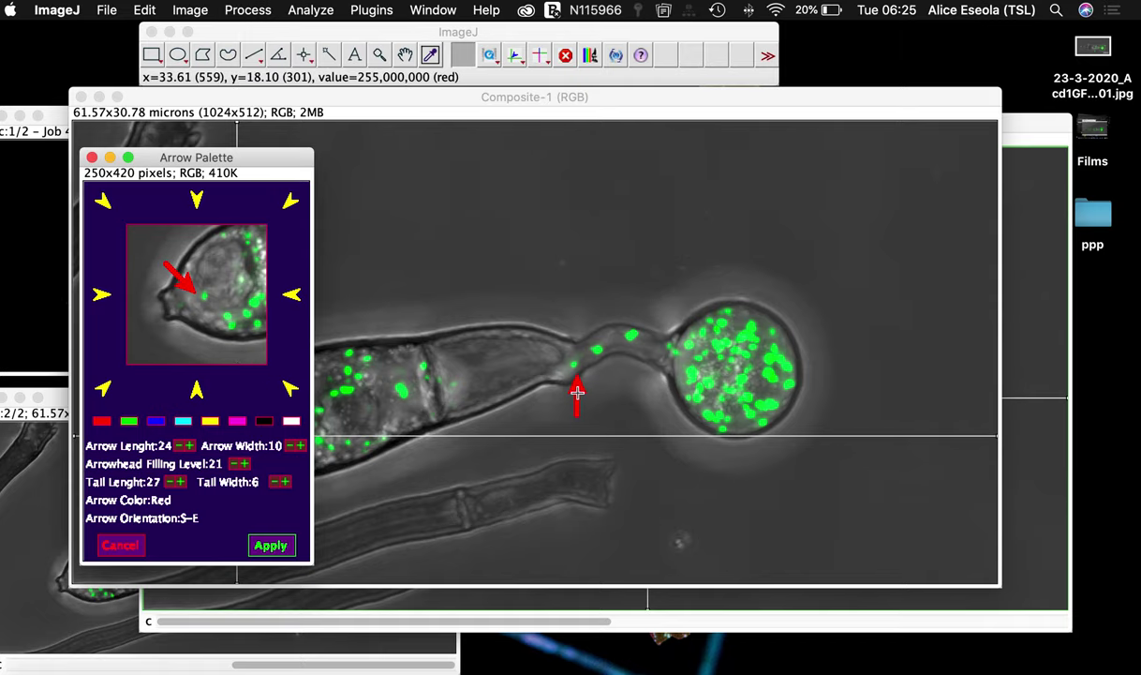
left_click(272, 545)
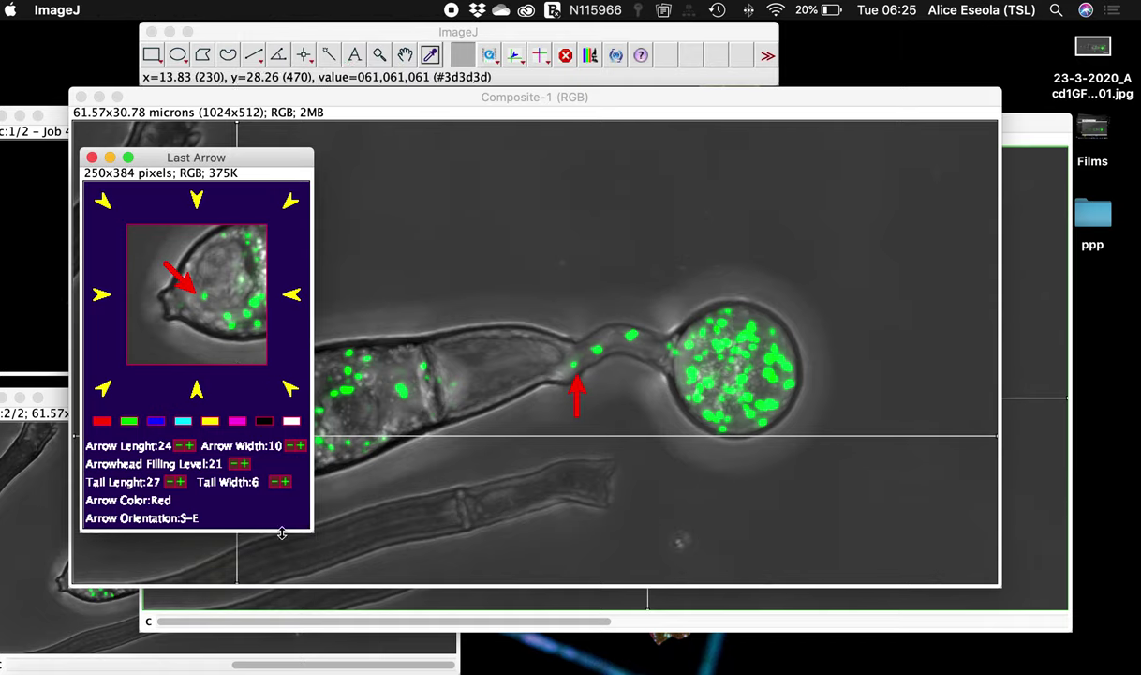
Move the Last Arrow preview aside and bring Composite-1 back to the front.
left_click(92, 158)
left_click(603, 247)
left_click_drag(281, 173, 135, 185)
left_click(565, 234)
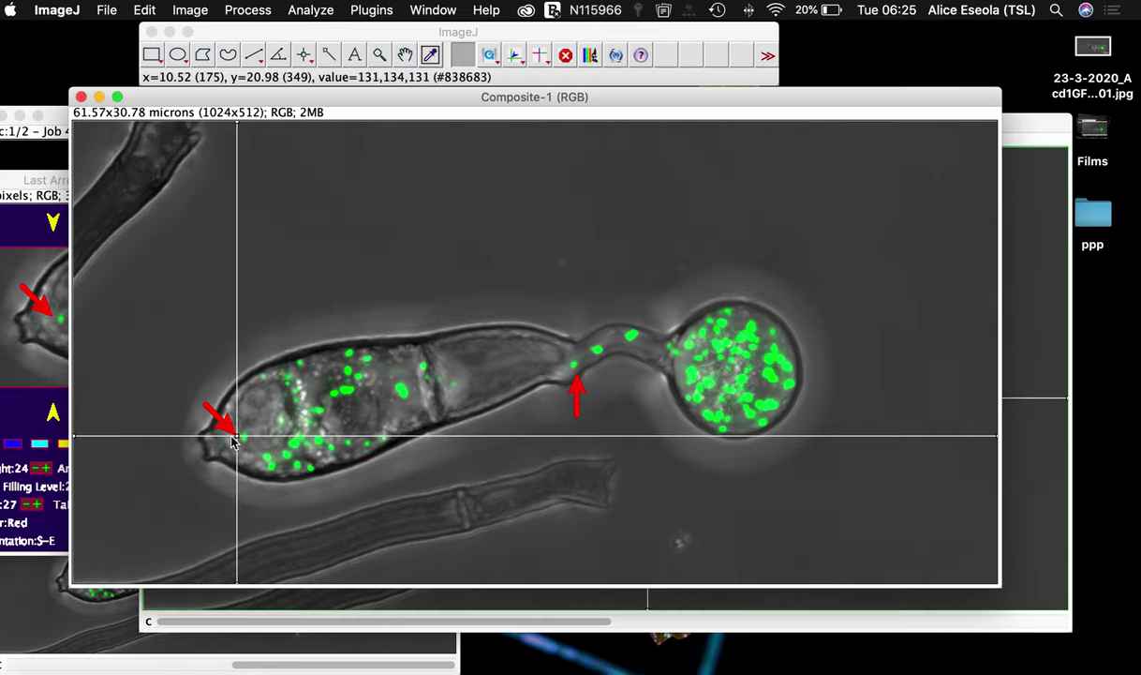
left_click_drag(225, 421, 635, 331)
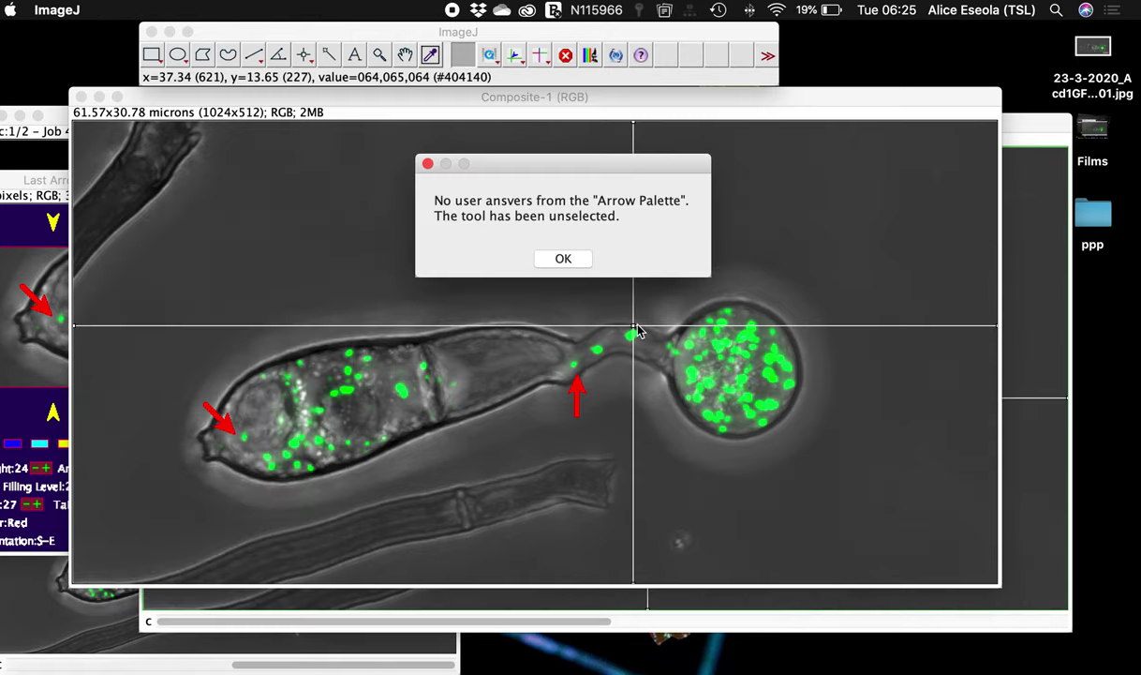
left_click(563, 259)
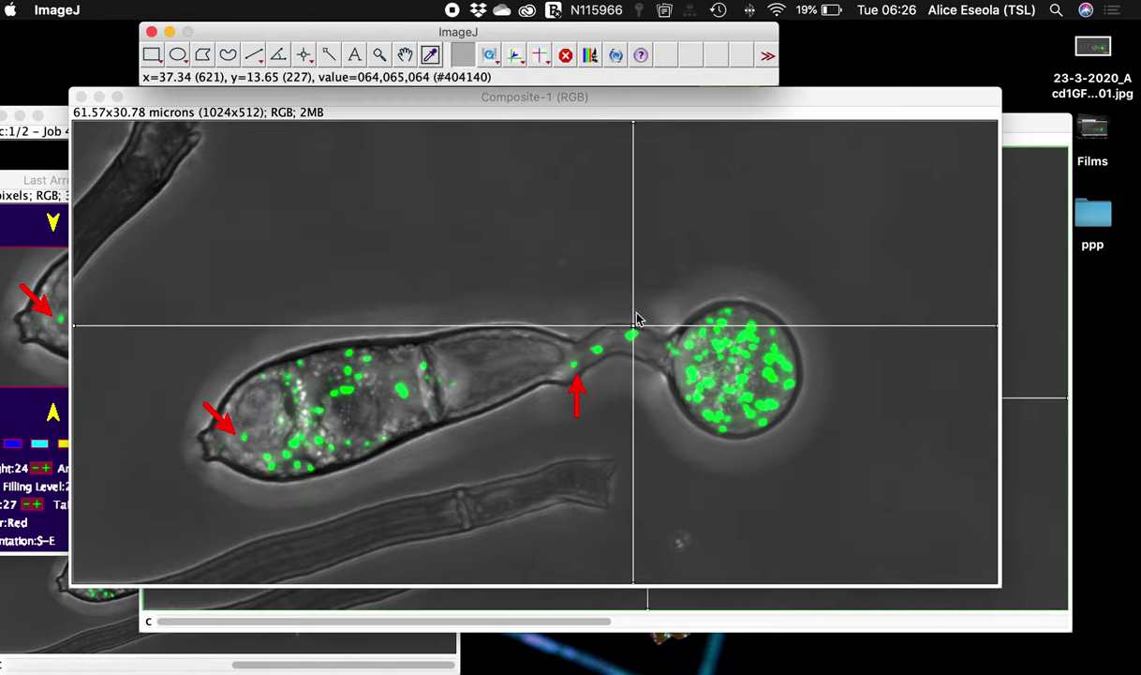
Add a cyan south-pointing arrow on the green dot at the neck beside the spore.
left_click(515, 55)
left_click(550, 56)
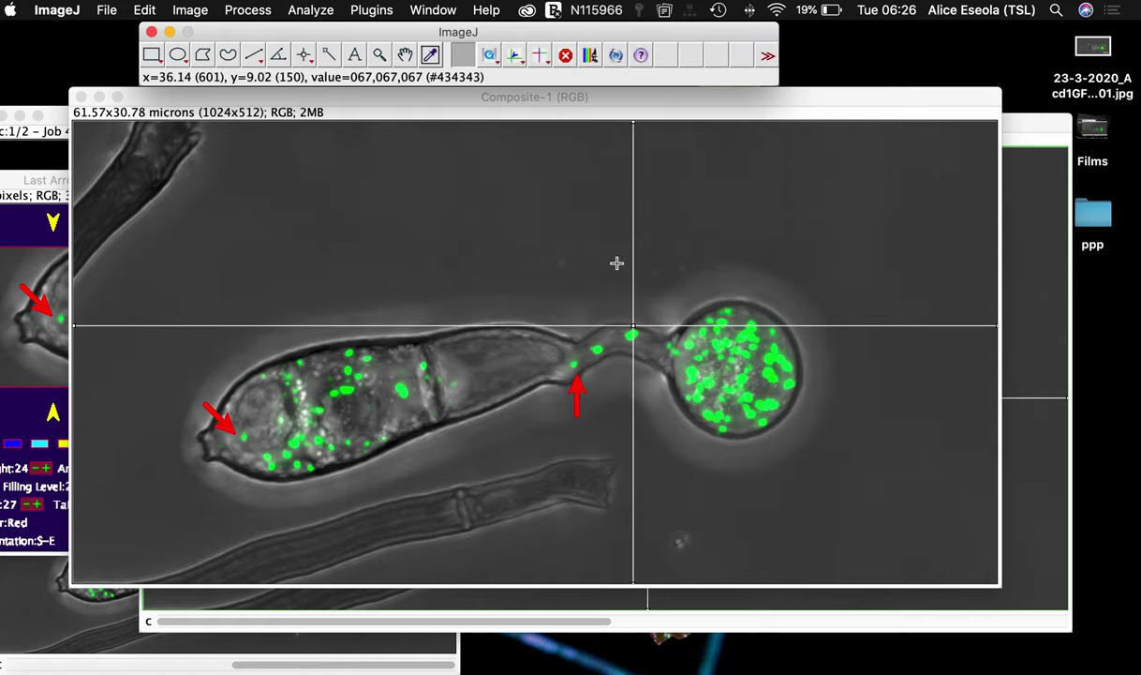
left_click(644, 321)
left_click(634, 321)
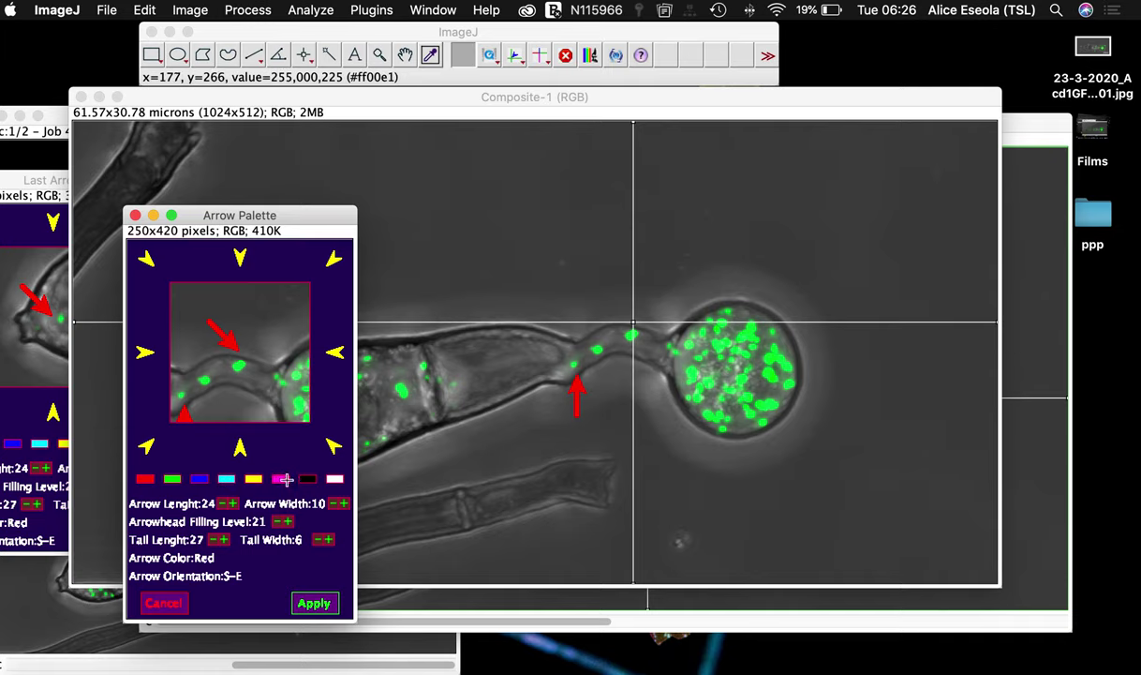
left_click(226, 478)
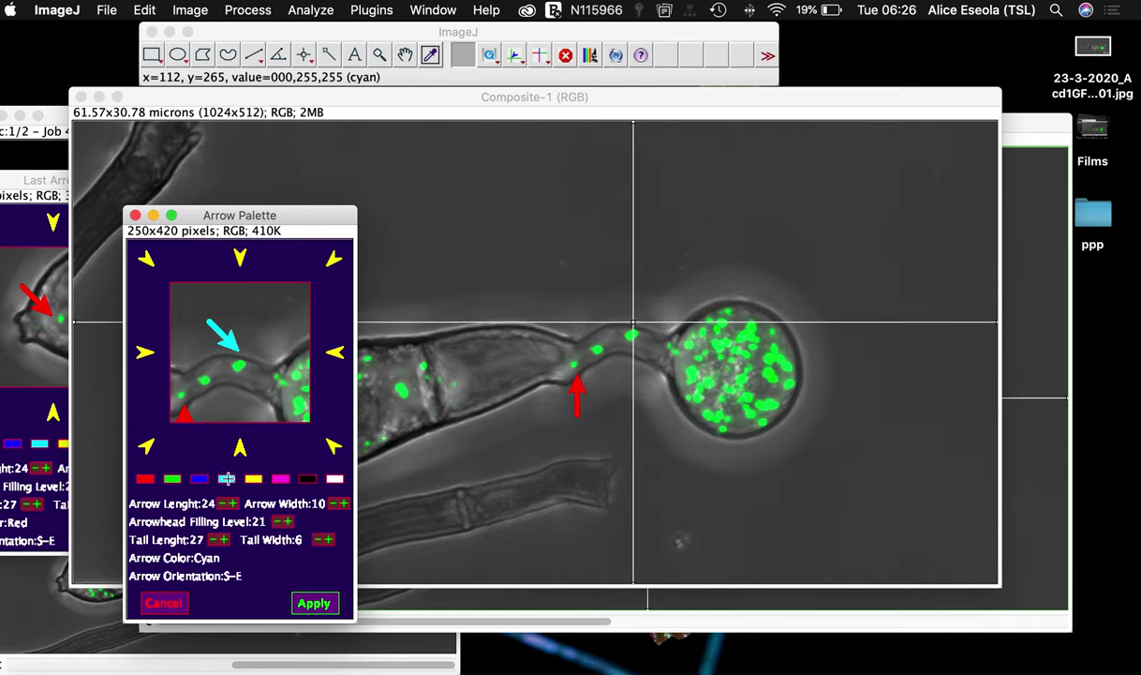
left_click(241, 258)
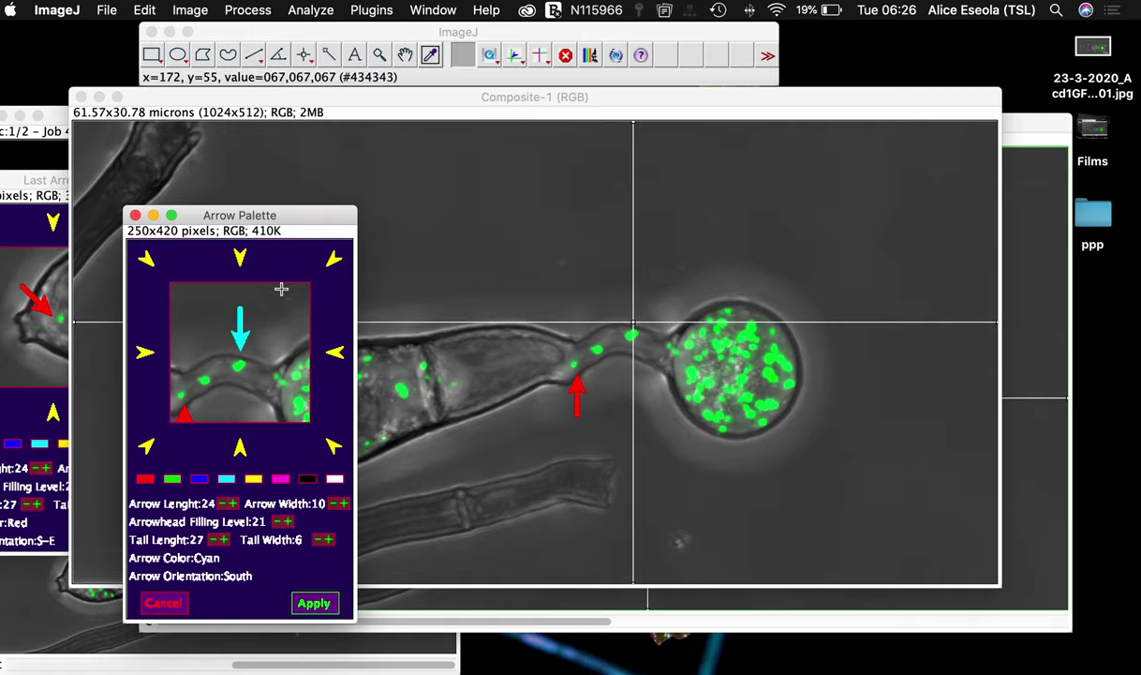
left_click(314, 602)
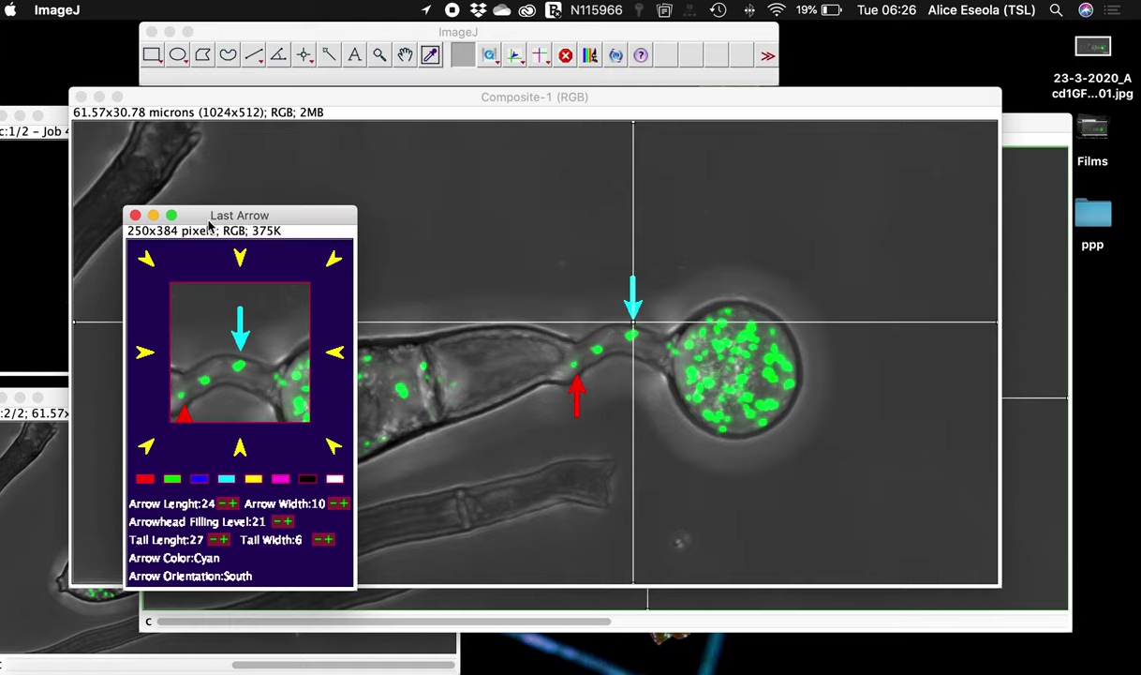
mouse_move(204, 217)
left_mouse_down()
mouse_move(187, 414)
mouse_move(128, 504)
mouse_move(83, 388)
mouse_move(121, 267)
mouse_move(132, 270)
left_mouse_up()
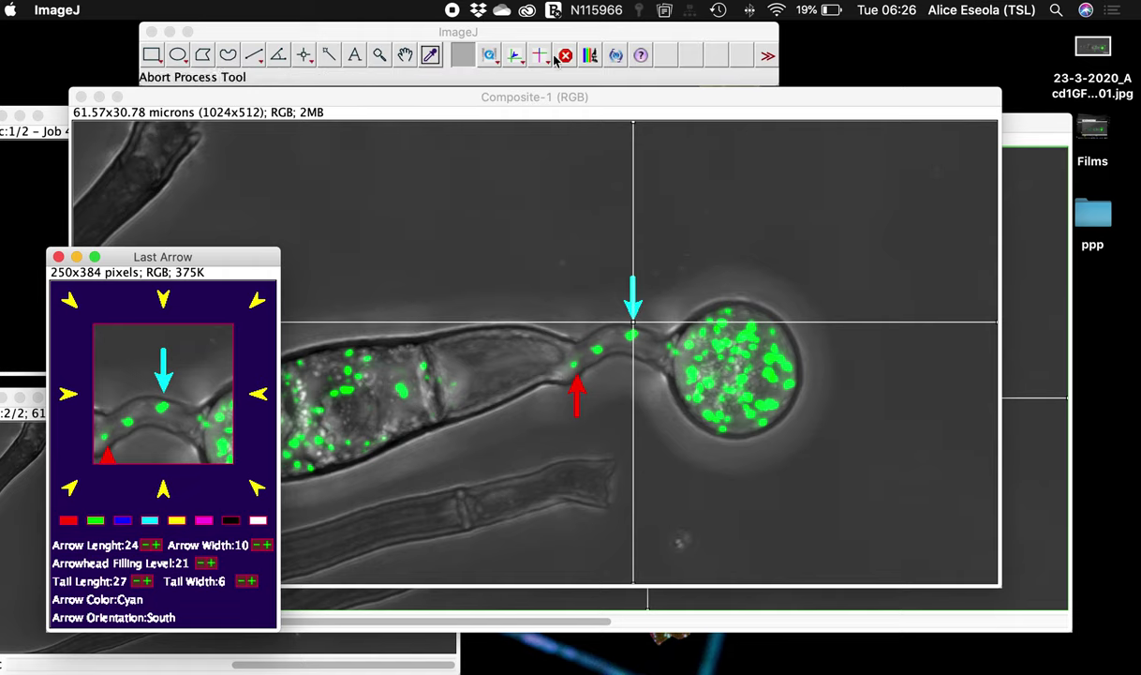
Add a white north-west-pointing arrow marking the lower edge of the round spore.
left_click(514, 54)
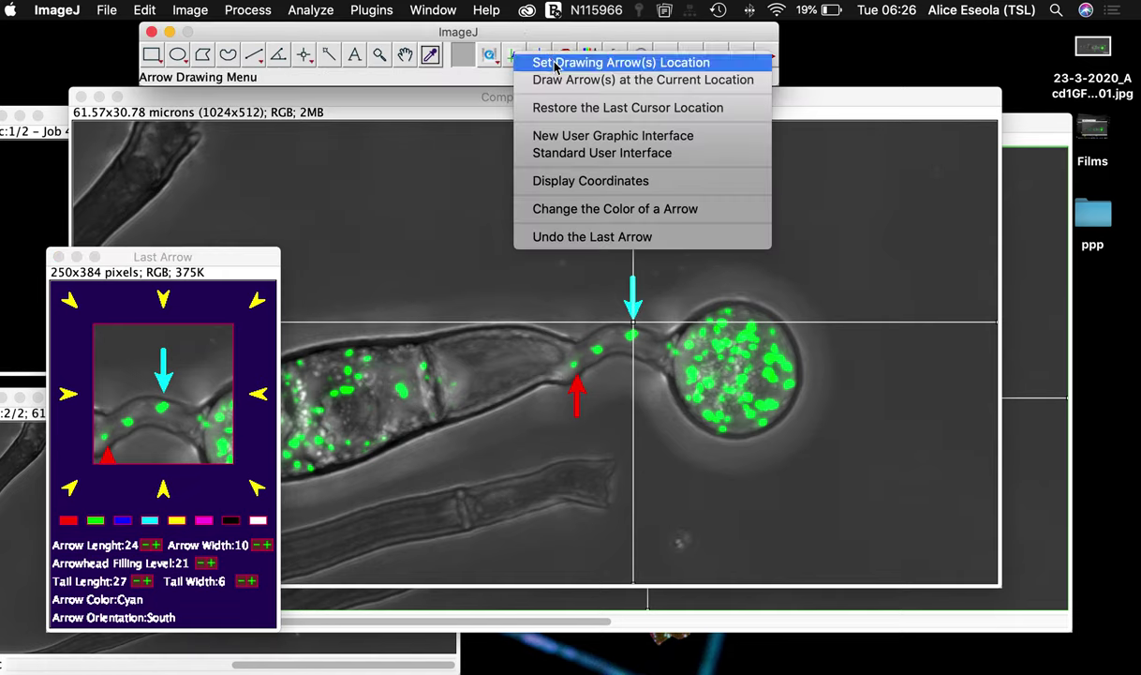
left_click(573, 61)
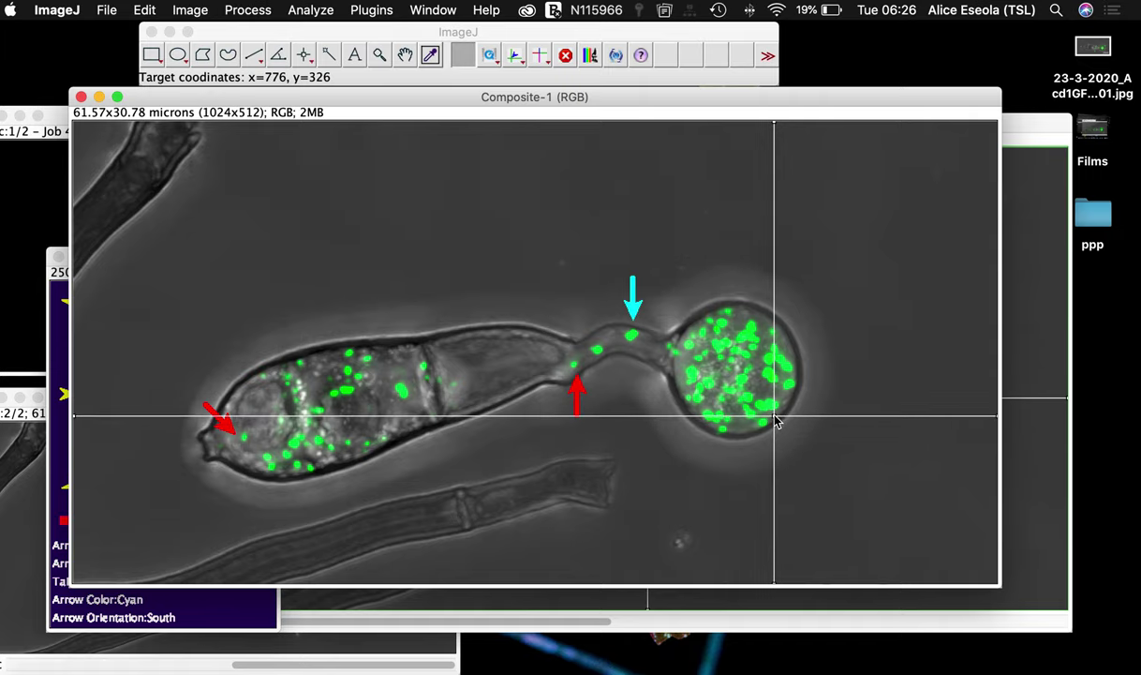
left_click(773, 416)
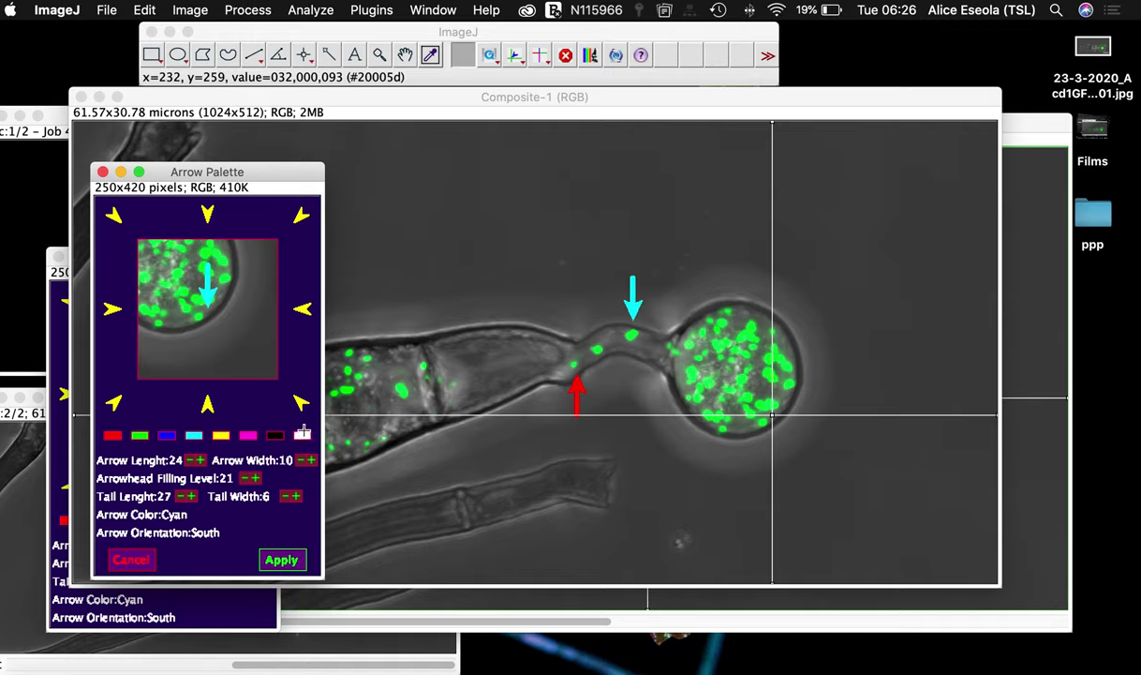
left_click(302, 434)
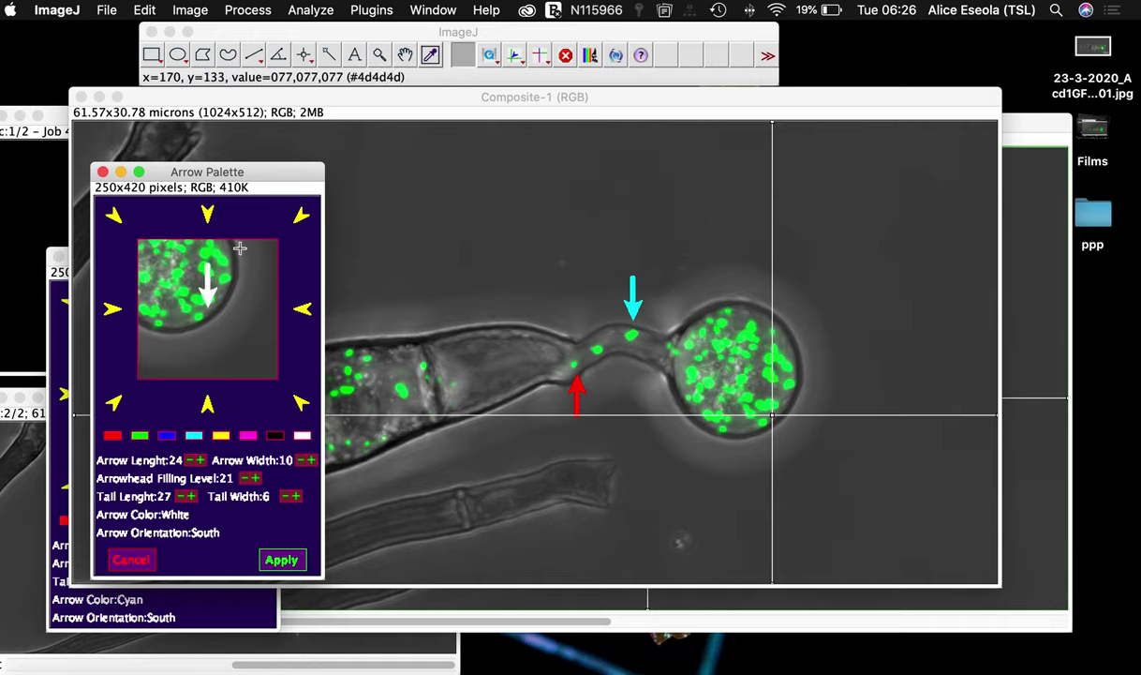
left_click(299, 402)
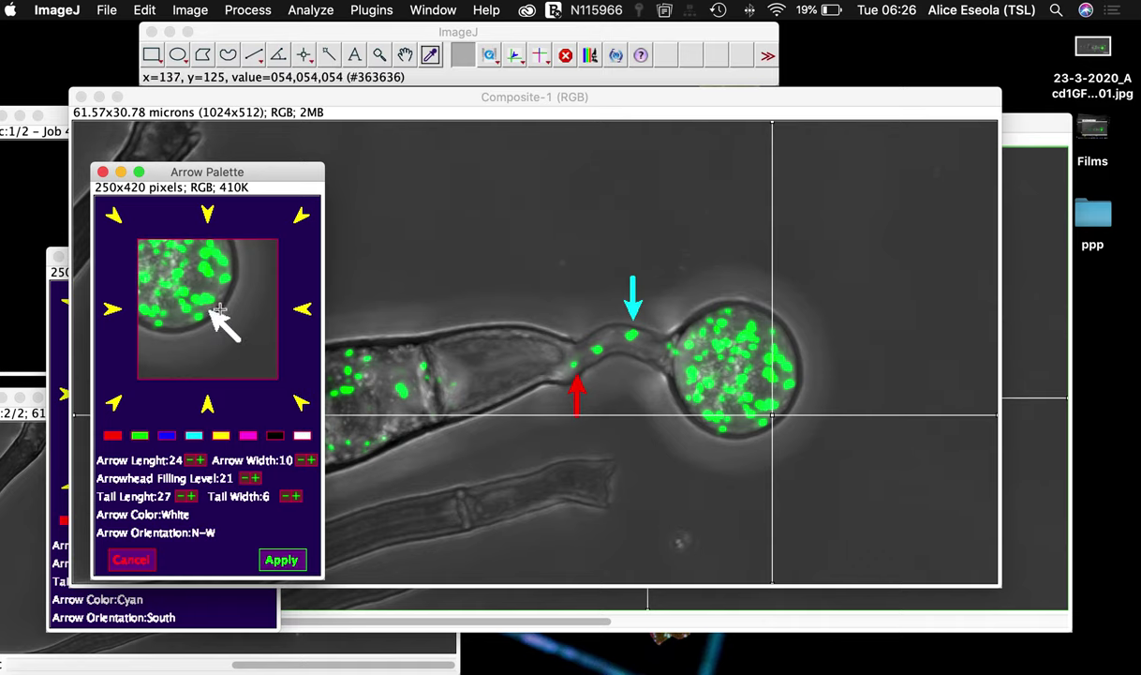
left_click(298, 308)
left_click(298, 216)
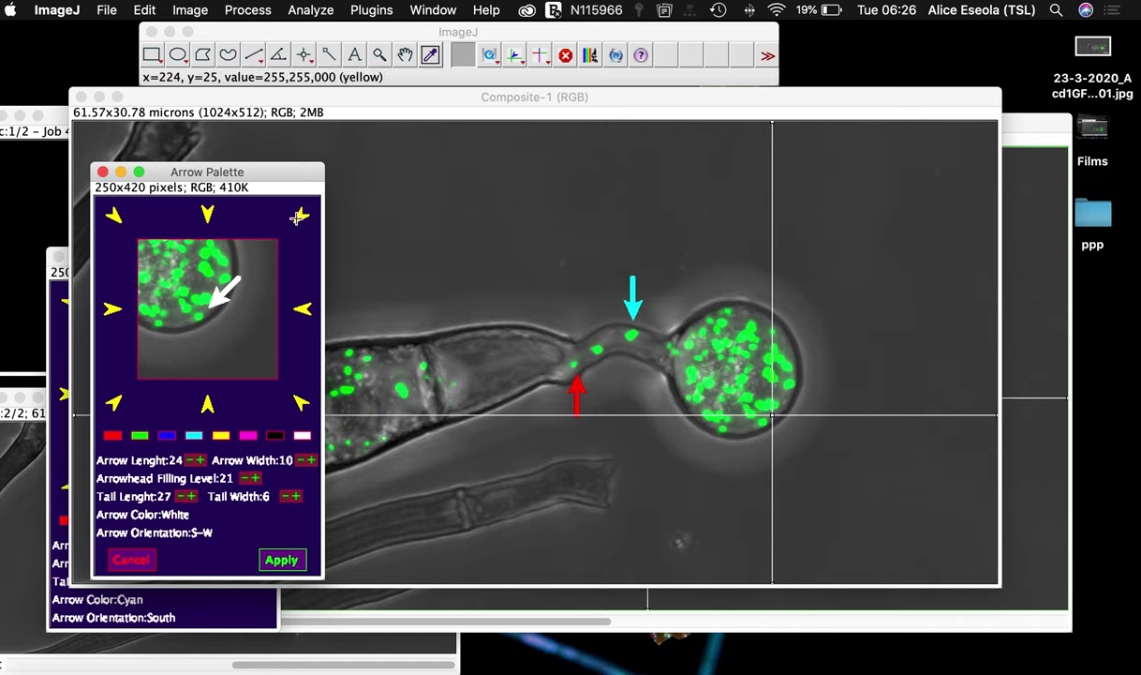
left_click(298, 404)
left_click(280, 560)
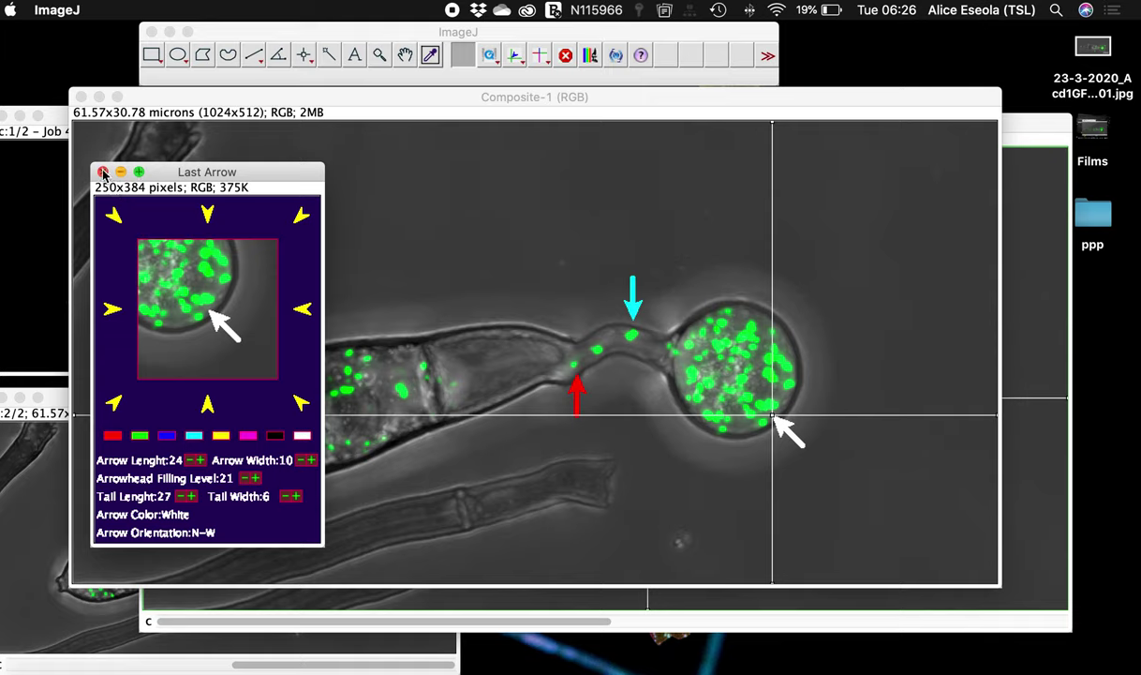
Close the Last Arrow preview window without saving it.
left_click(103, 172)
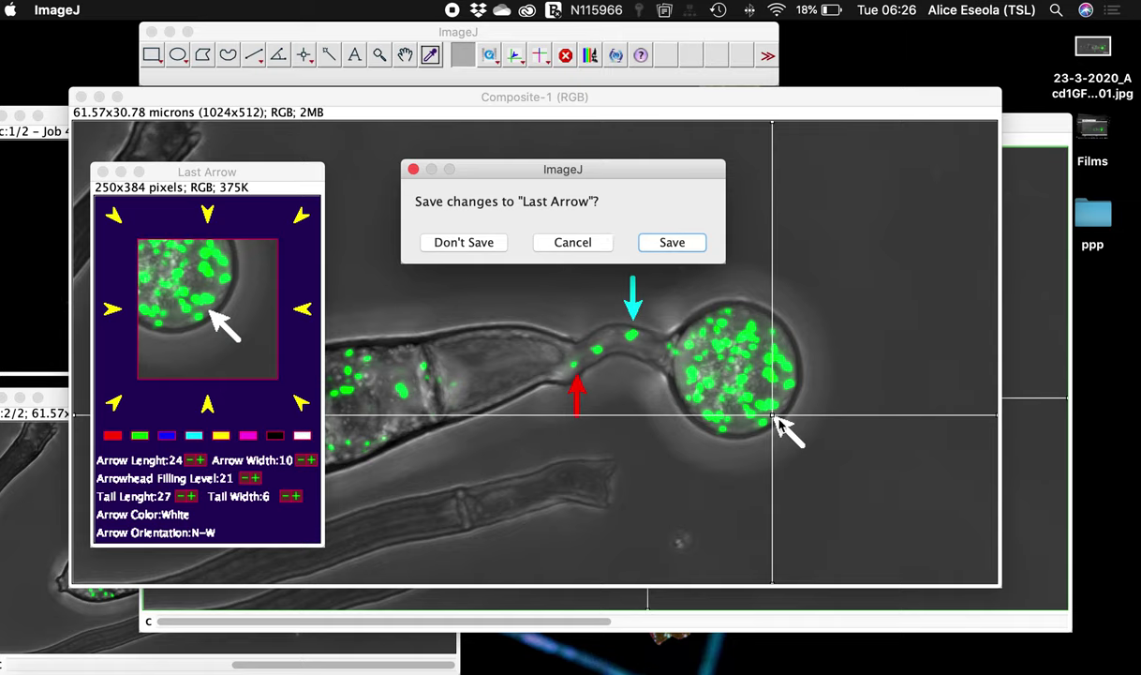
left_click(483, 243)
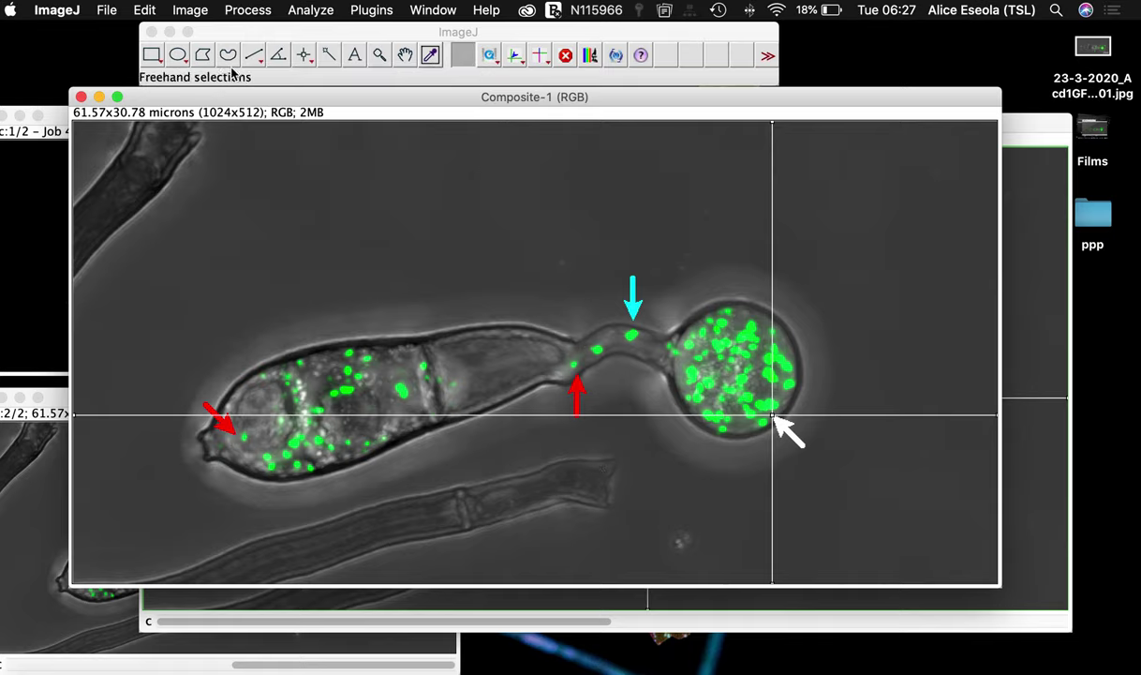
left_click(251, 34)
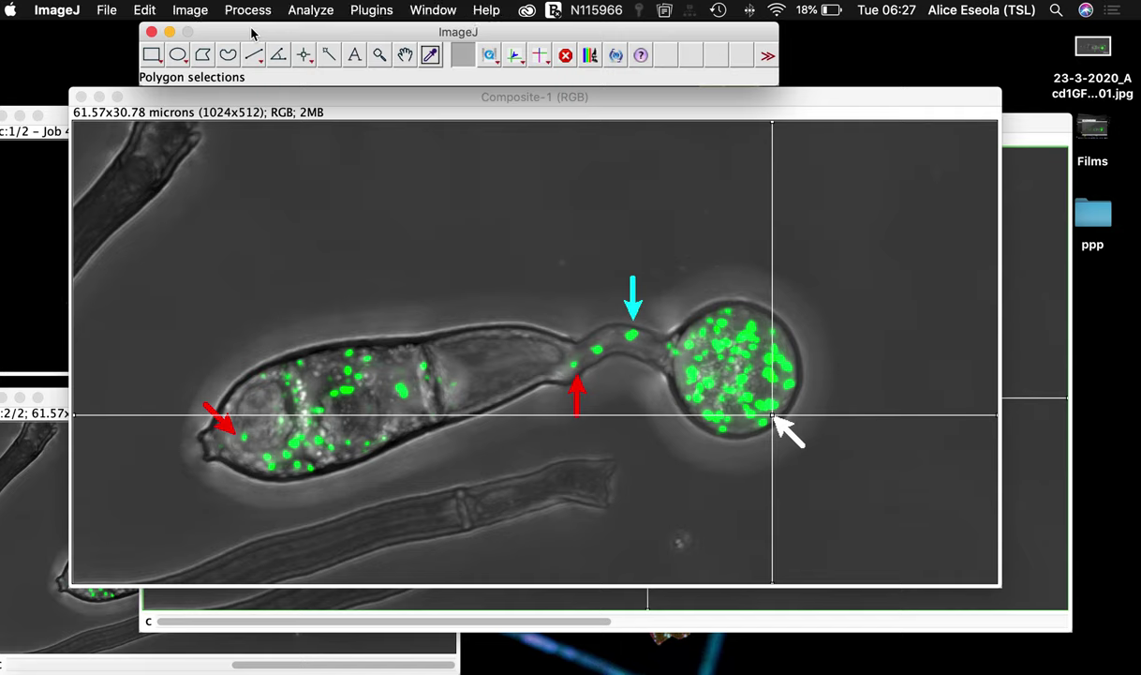
Start a 10 µm scale bar positioned at the lower right of the image.
left_click(327, 16)
mouse_move(356, 268)
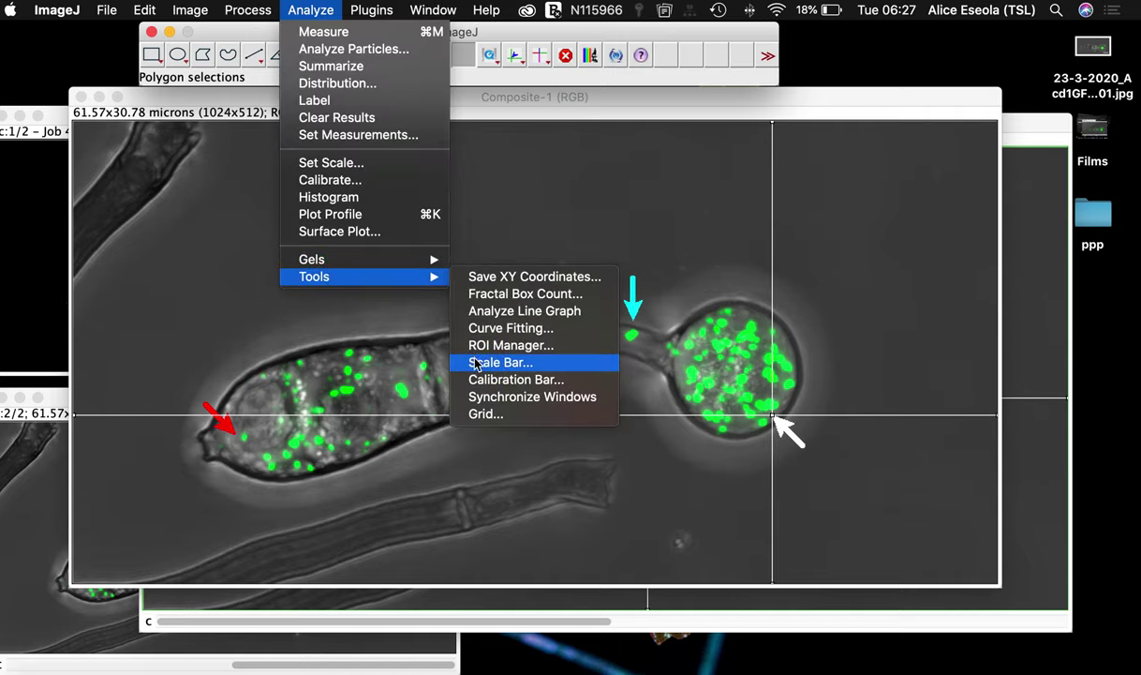
left_click(477, 363)
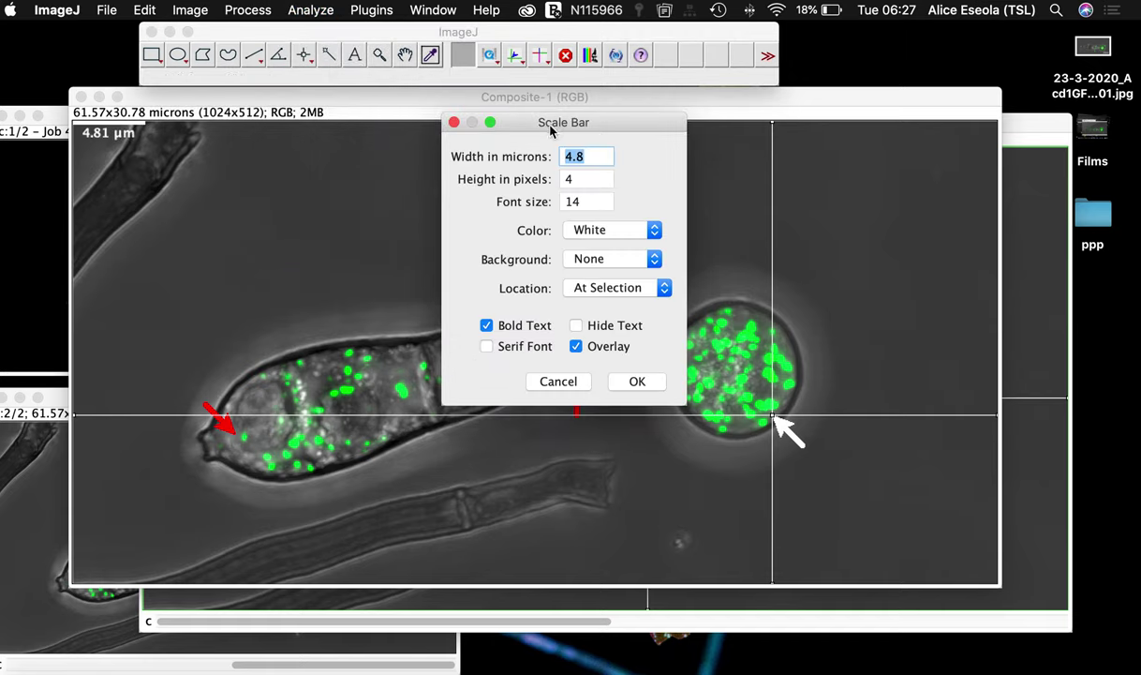
left_click_drag(550, 132, 377, 233)
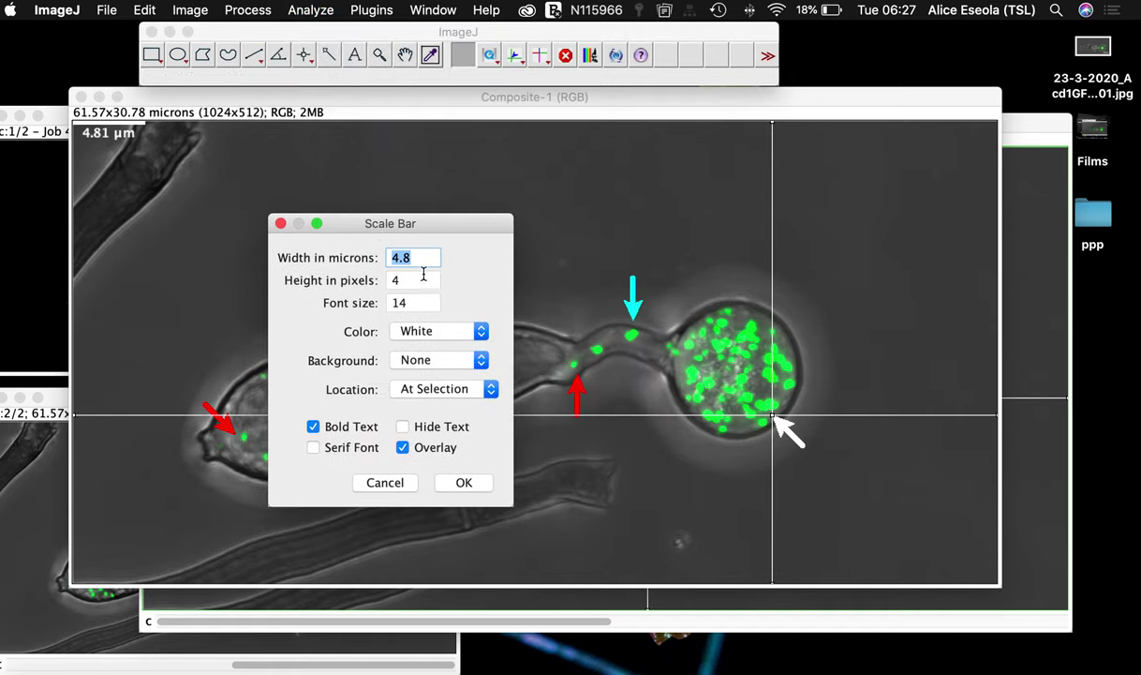
type("10")
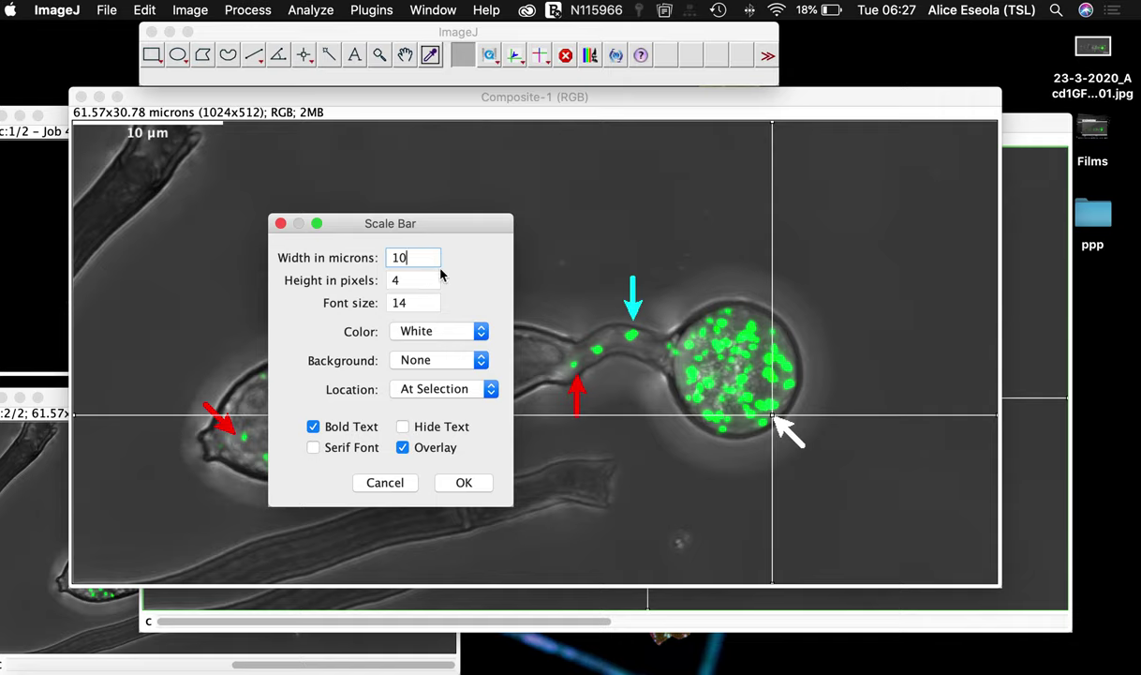
left_click(435, 388)
left_click(426, 358)
left_click(428, 390)
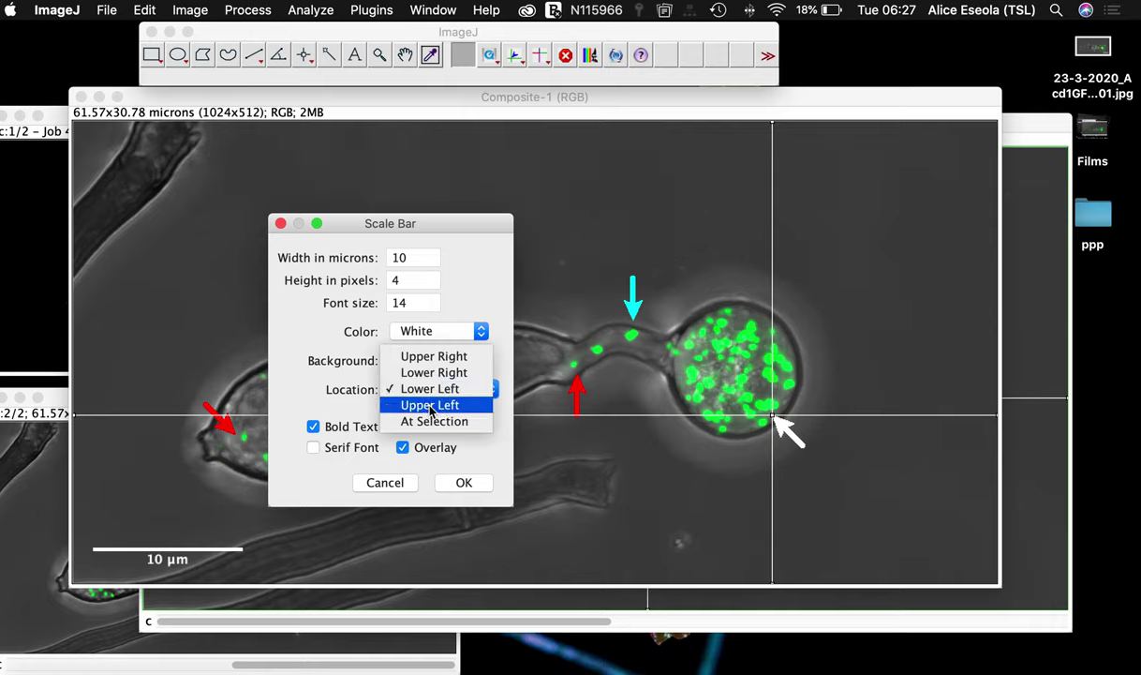
left_click(431, 406)
left_click(420, 388)
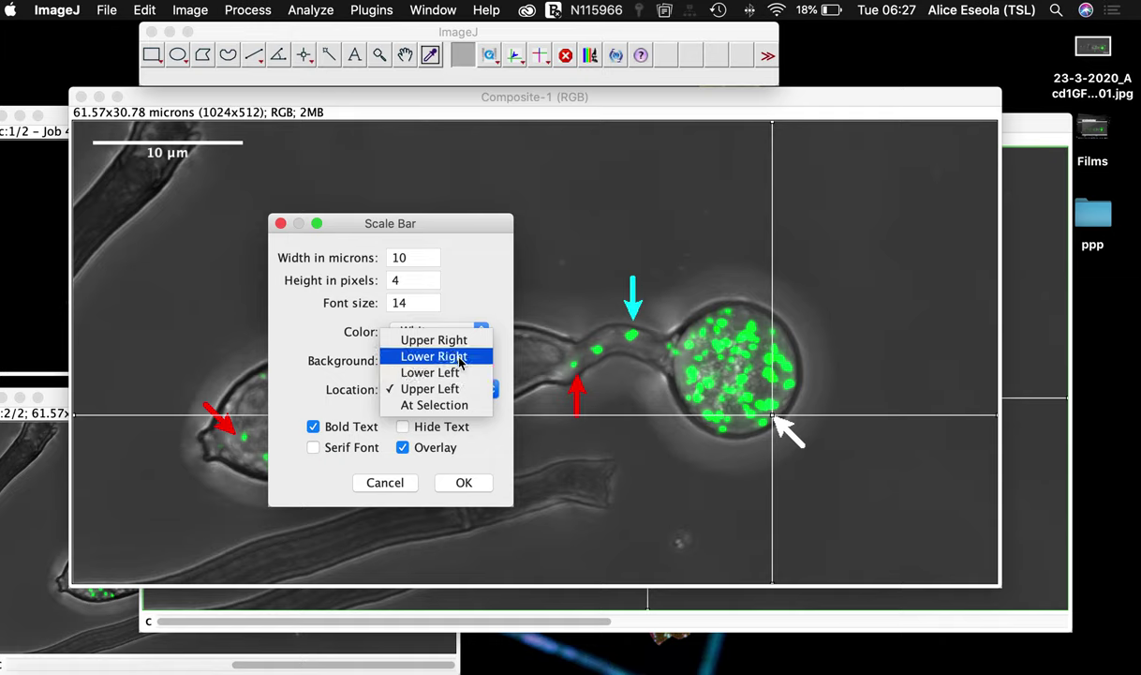
left_click(438, 357)
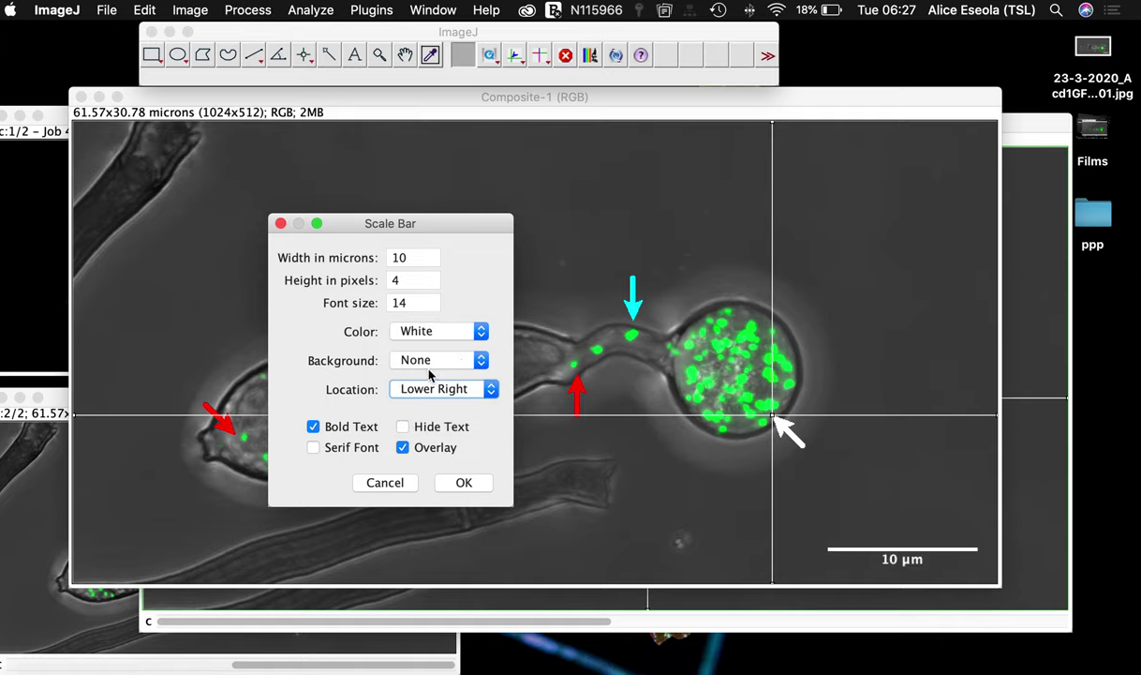
Make the scale bar 14 pixels high with its text label hidden, and apply it.
double_click(407, 258)
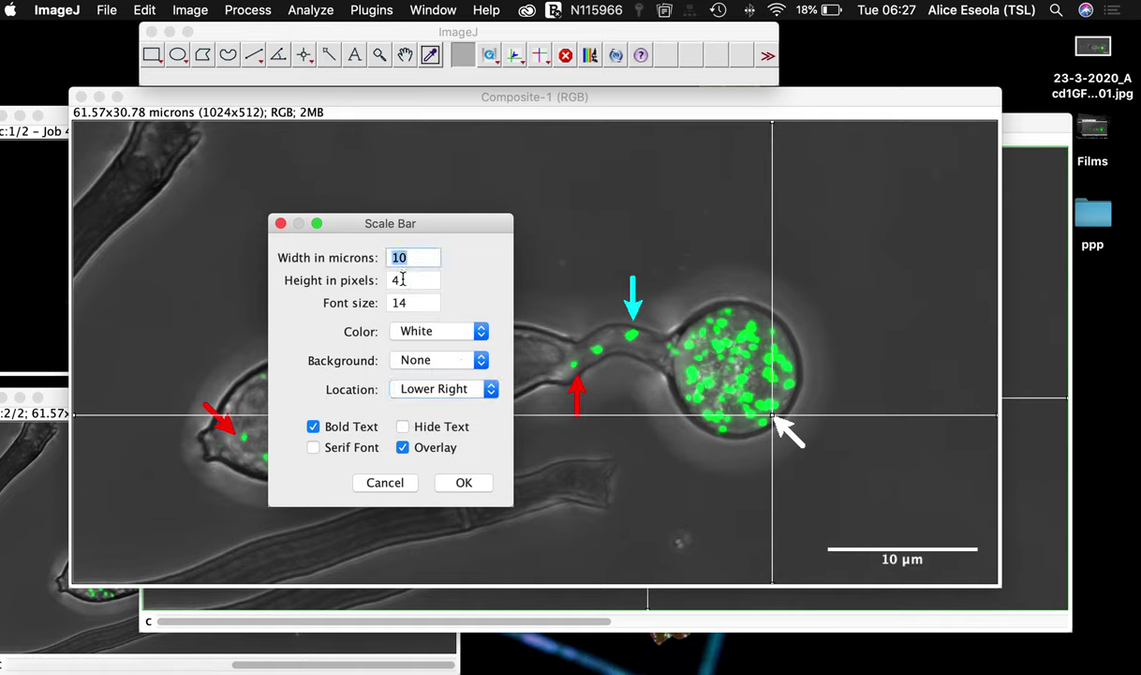
double_click(400, 279)
type("20")
key("BackSpace")
type("1")
type("5")
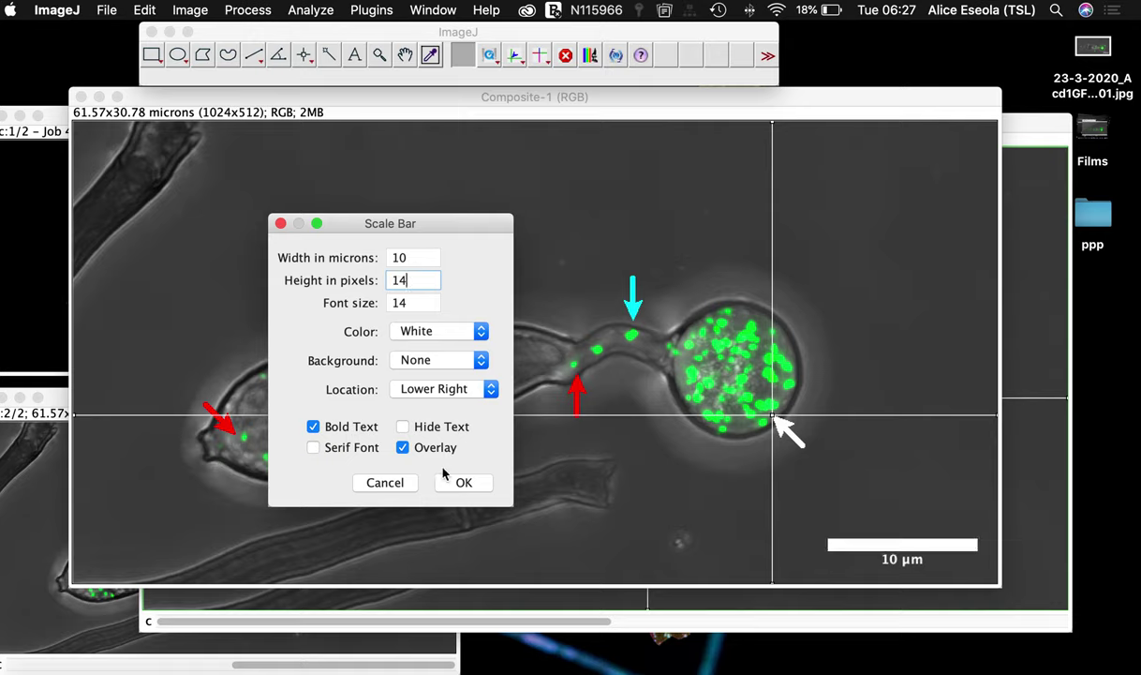
left_click(403, 426)
left_click(462, 482)
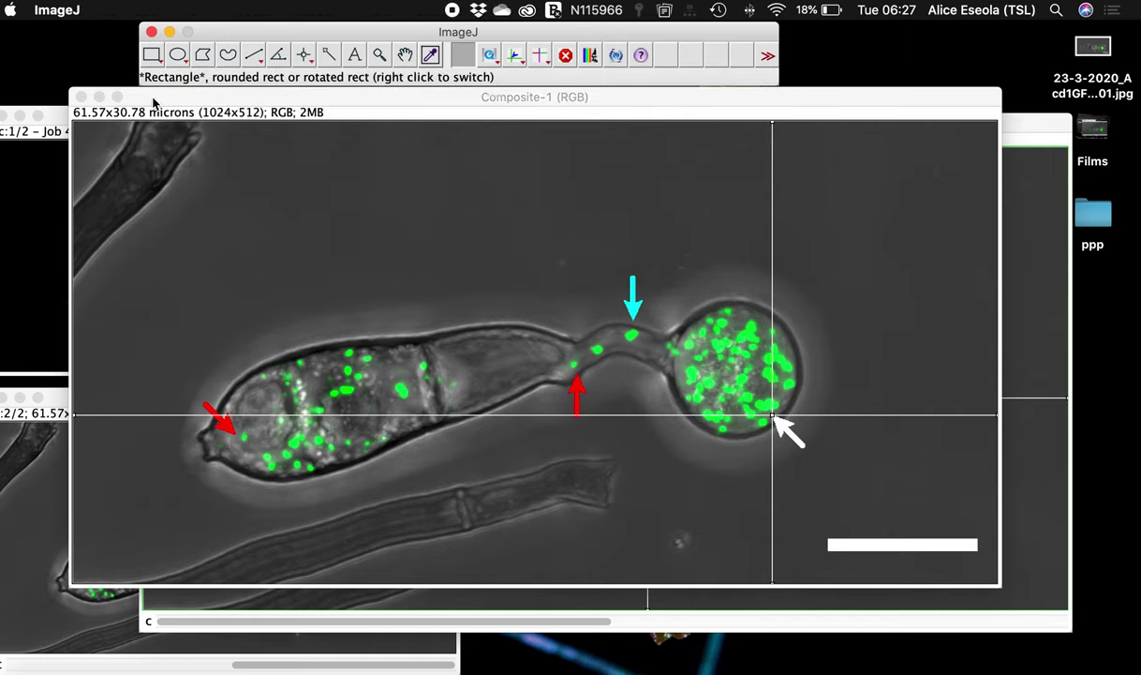
Save the annotated image to the Desktop as Composite-1 (RGB).jpg.
left_click(106, 10)
mouse_move(145, 214)
left_click(296, 250)
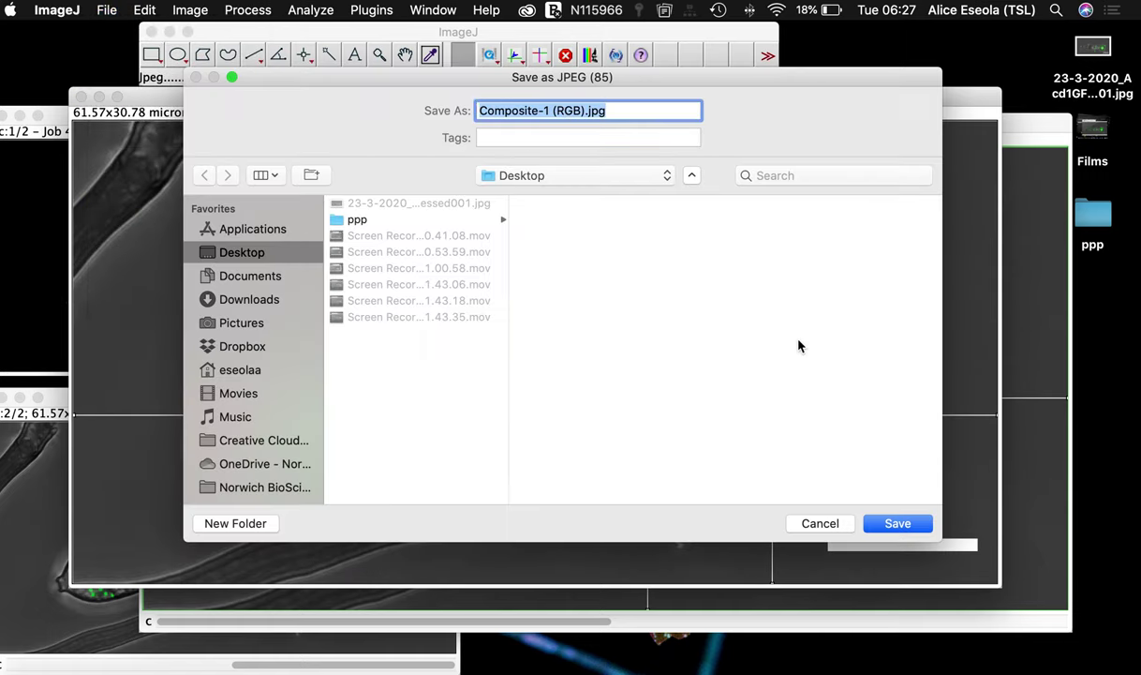
left_click(895, 523)
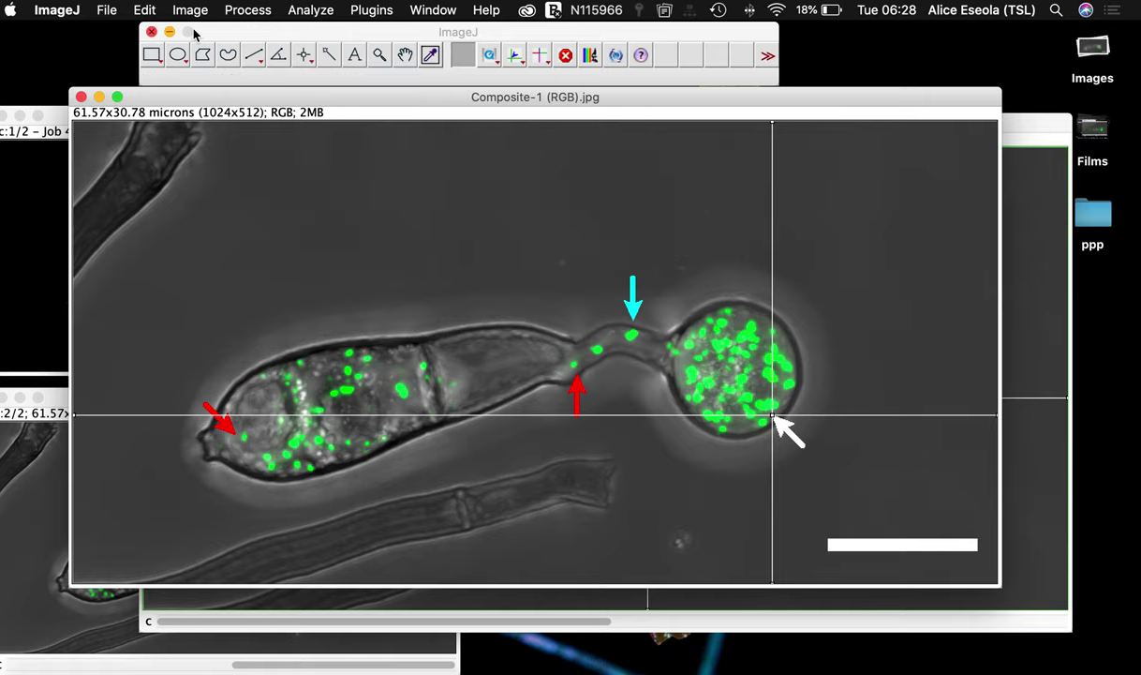
Quit ImageJ, discarding unsaved changes to tutorial1 and tutorial2.
left_click(152, 34)
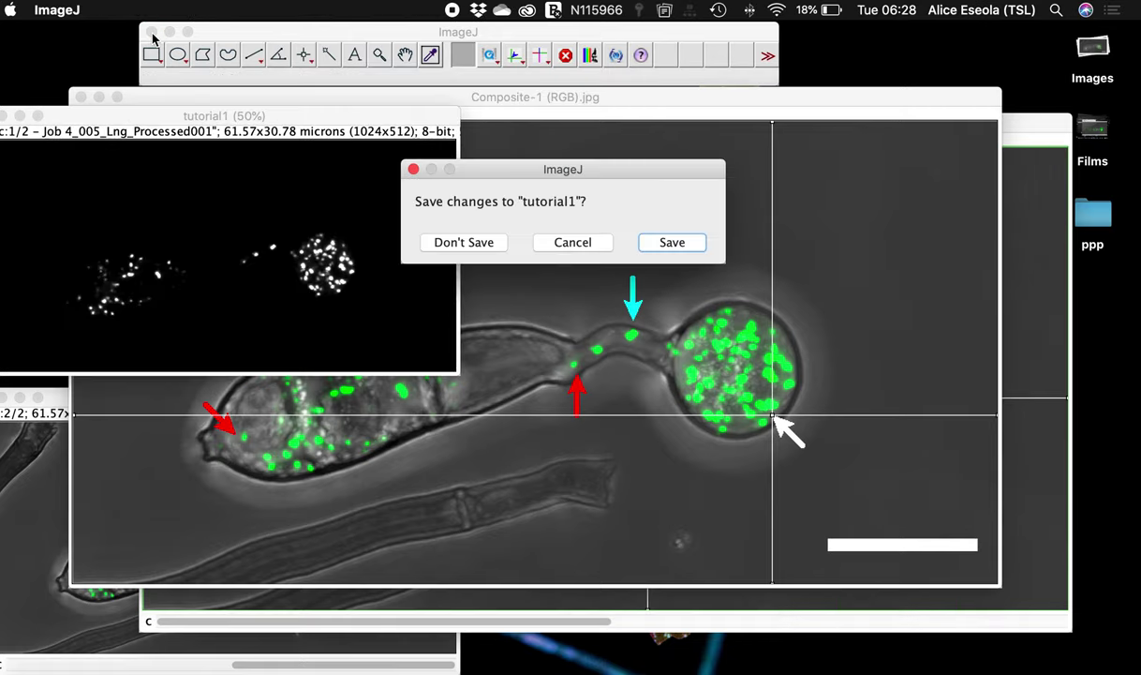
left_click(674, 243)
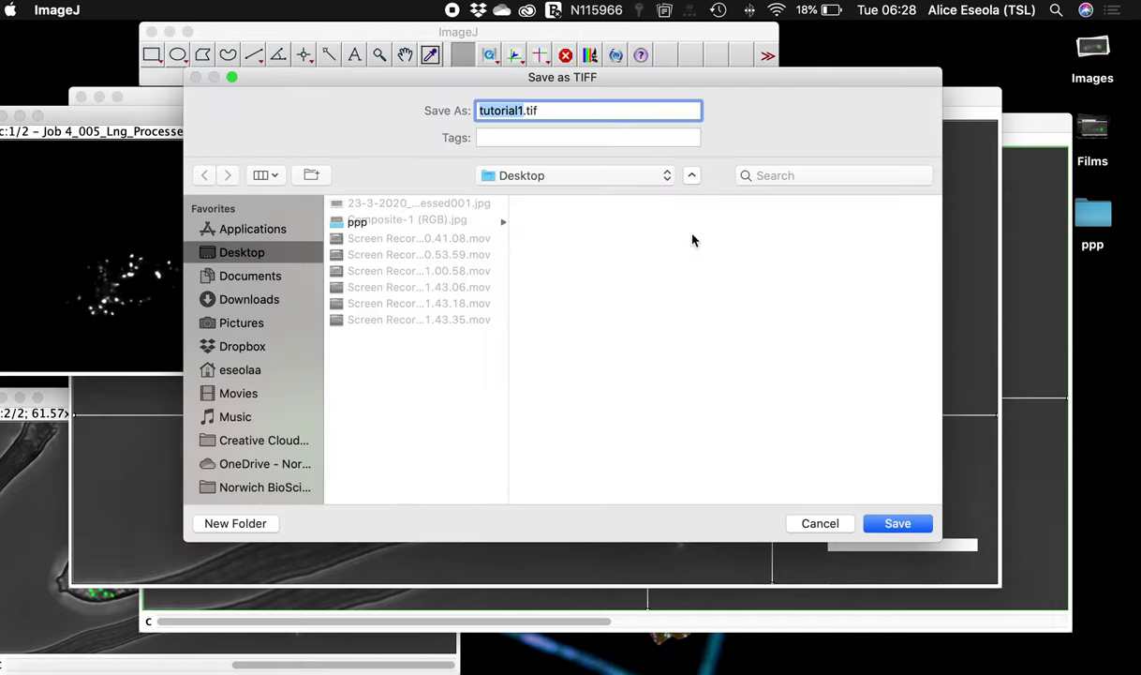
left_click(819, 522)
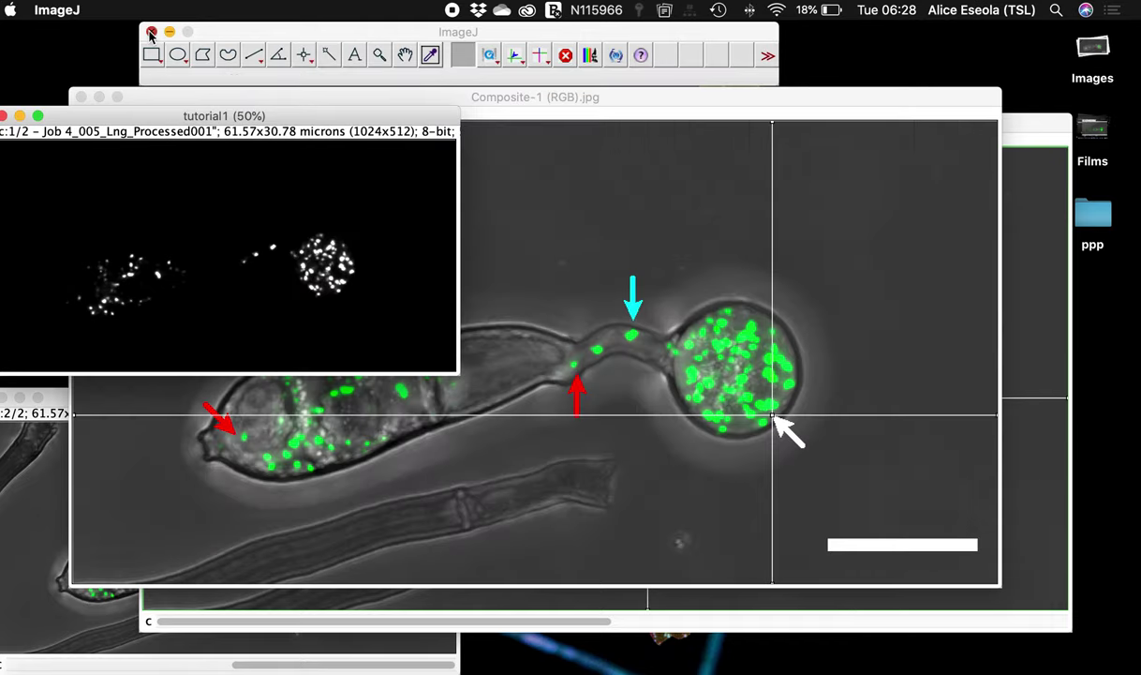
left_click(152, 34)
left_click(450, 243)
left_click(458, 247)
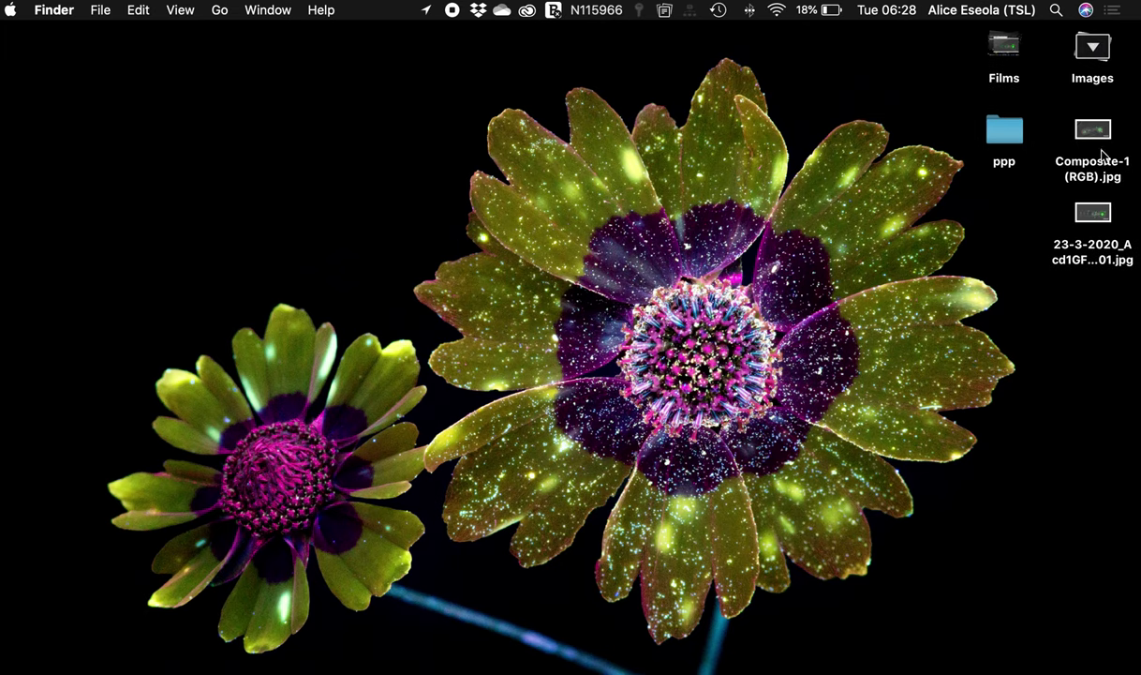
Open Composite-1 (RGB).jpg from the Desktop in Preview and shift the window right.
double_click(1096, 134)
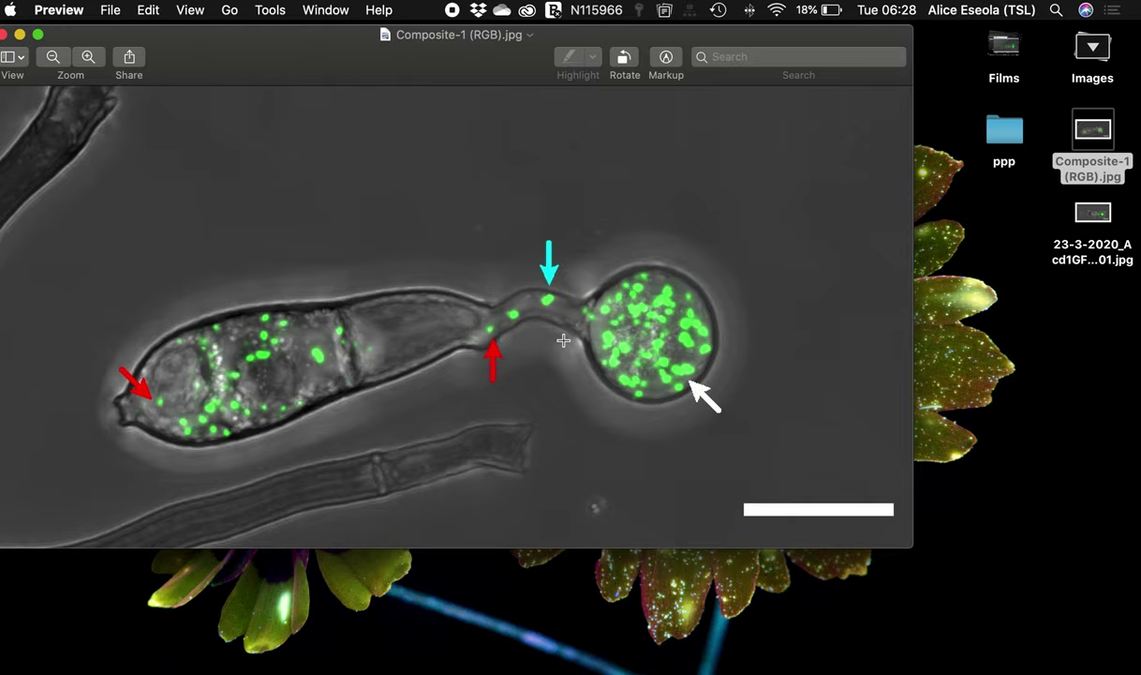
left_click_drag(296, 46, 370, 36)
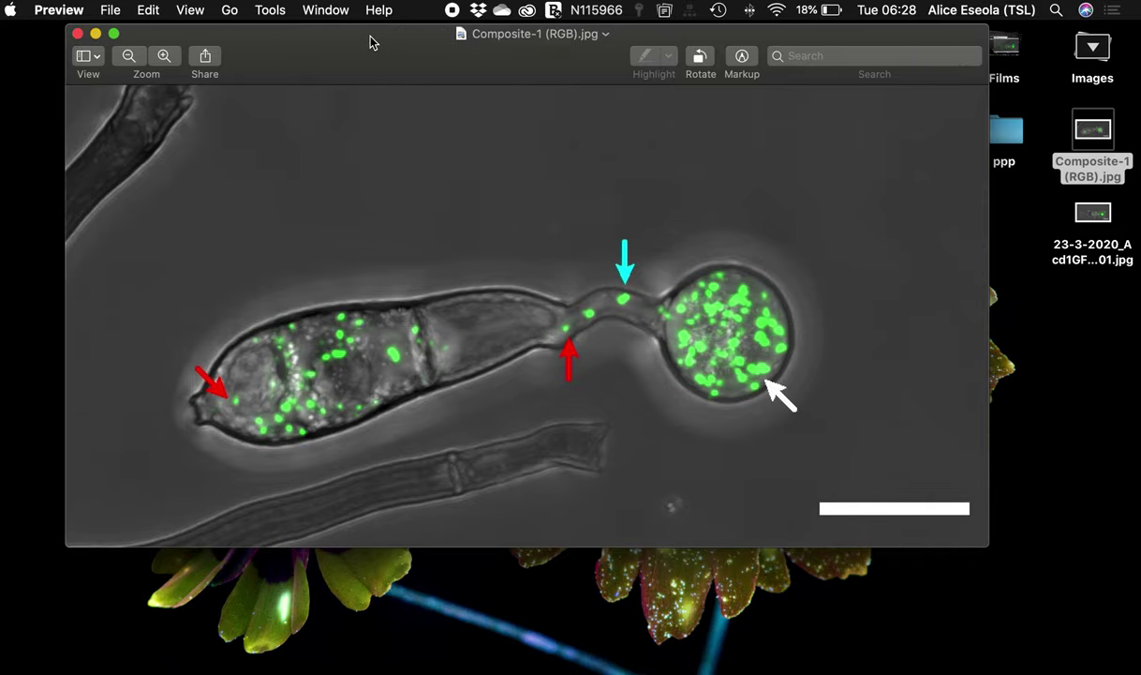